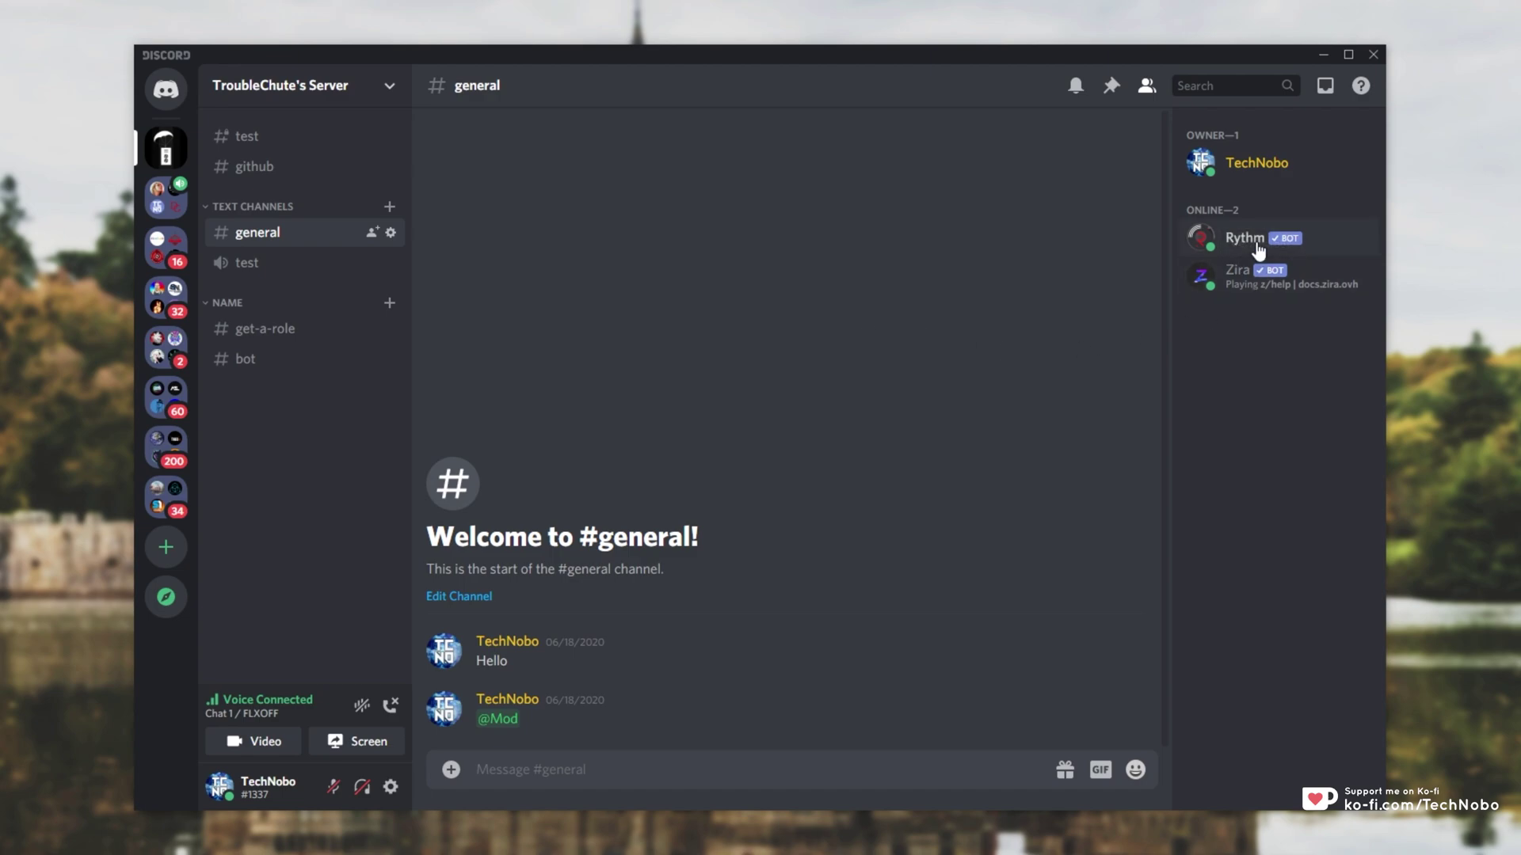
View the server owner's profile card from the member list, including its assigned roles
{"action": "left_click", "coordinate": [1283, 164]}
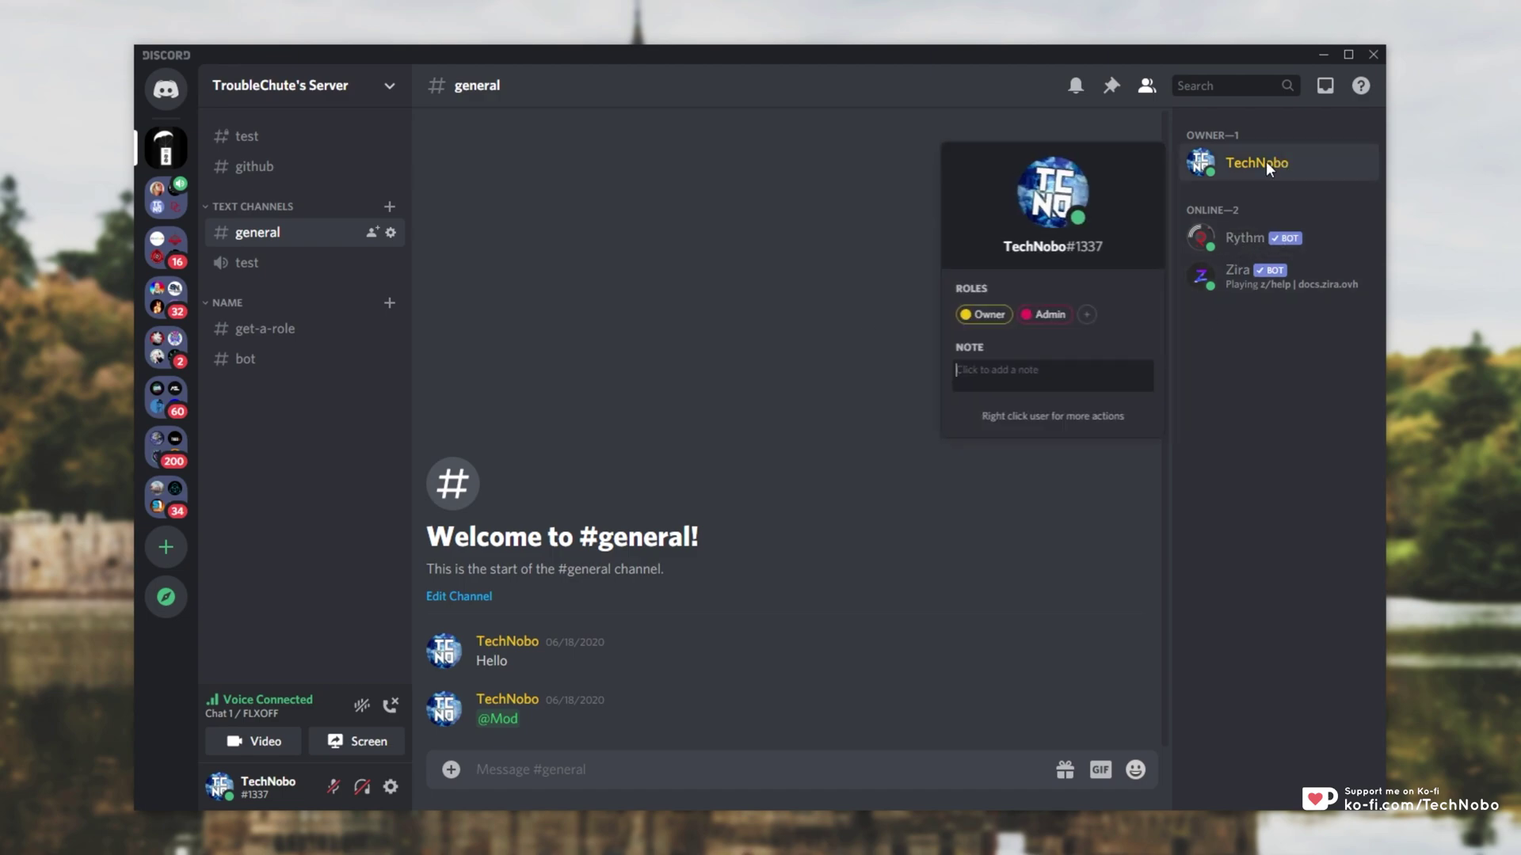
{"action": "left_click", "coordinate": [1053, 191]}
{"action": "left_click", "coordinate": [391, 346]}
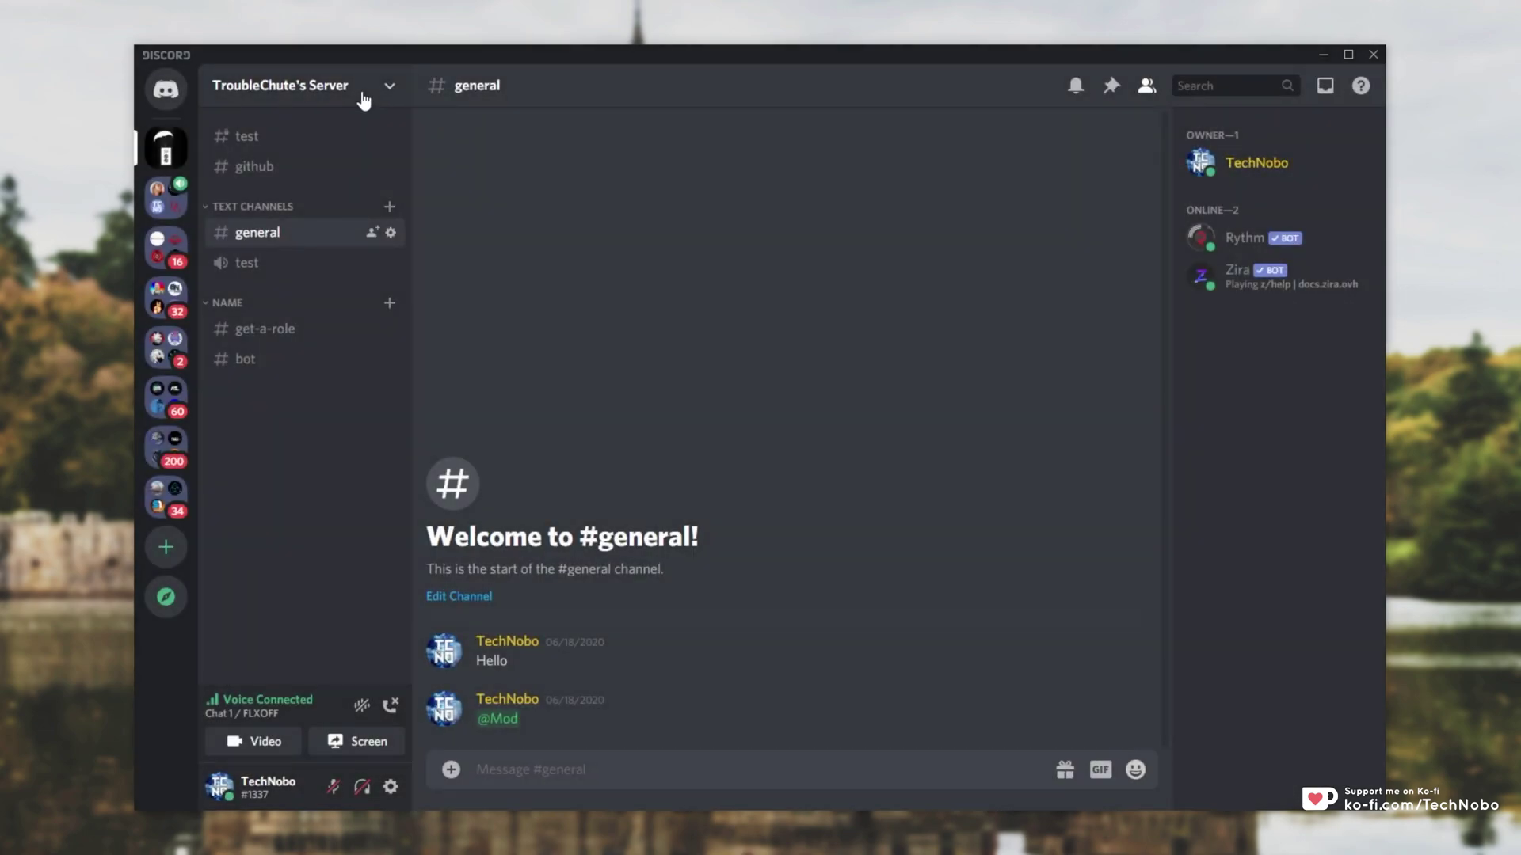
Look through the server settings for members, the owner's role options, invites and bans, and return to the #general channel
{"action": "left_click", "coordinate": [343, 88]}
{"action": "left_click", "coordinate": [286, 199]}
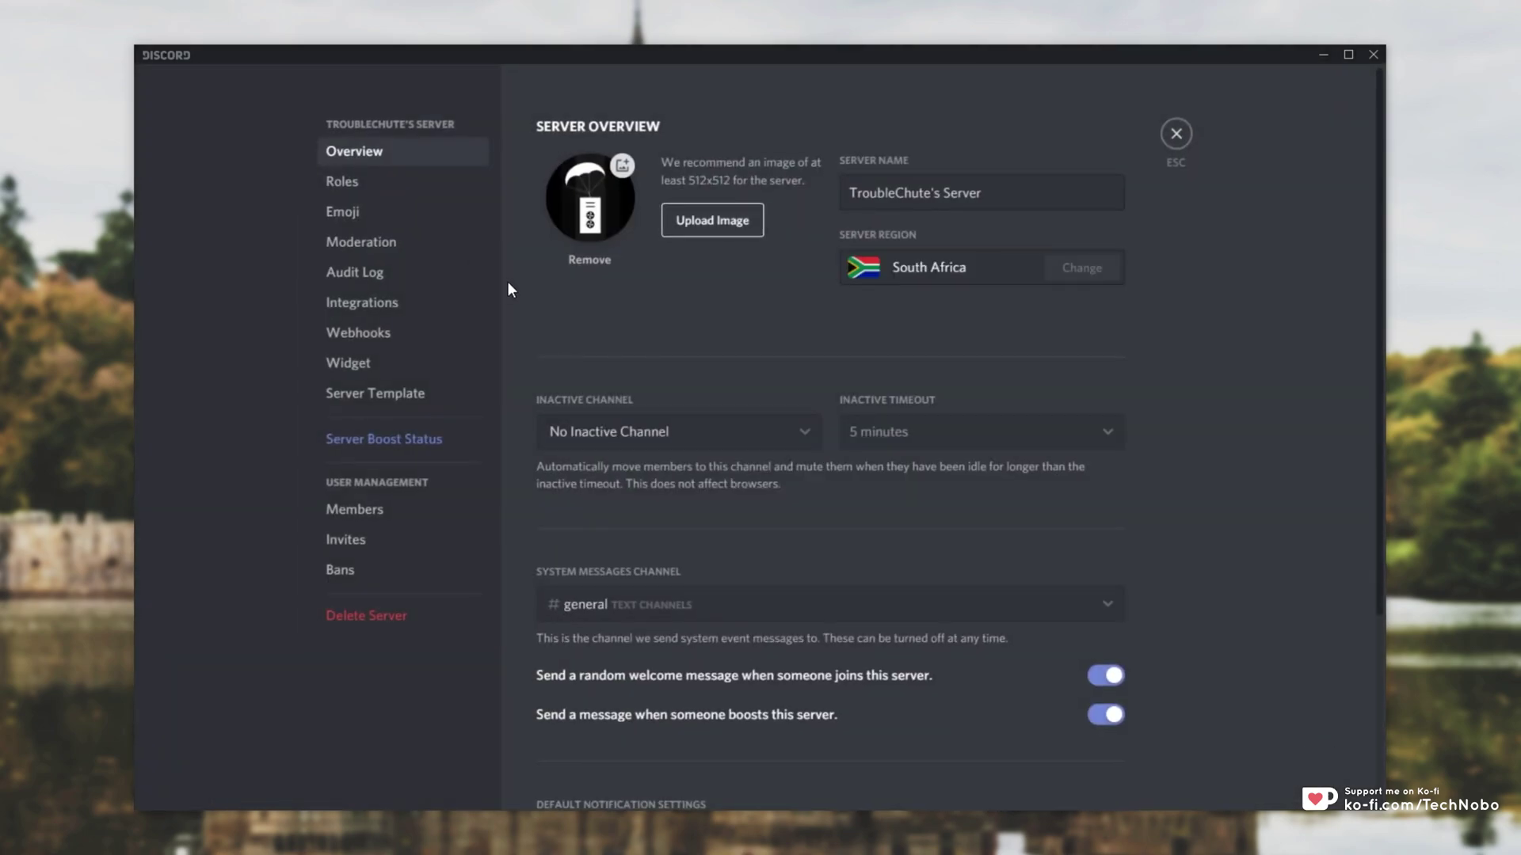
{"action": "left_click", "coordinate": [381, 518]}
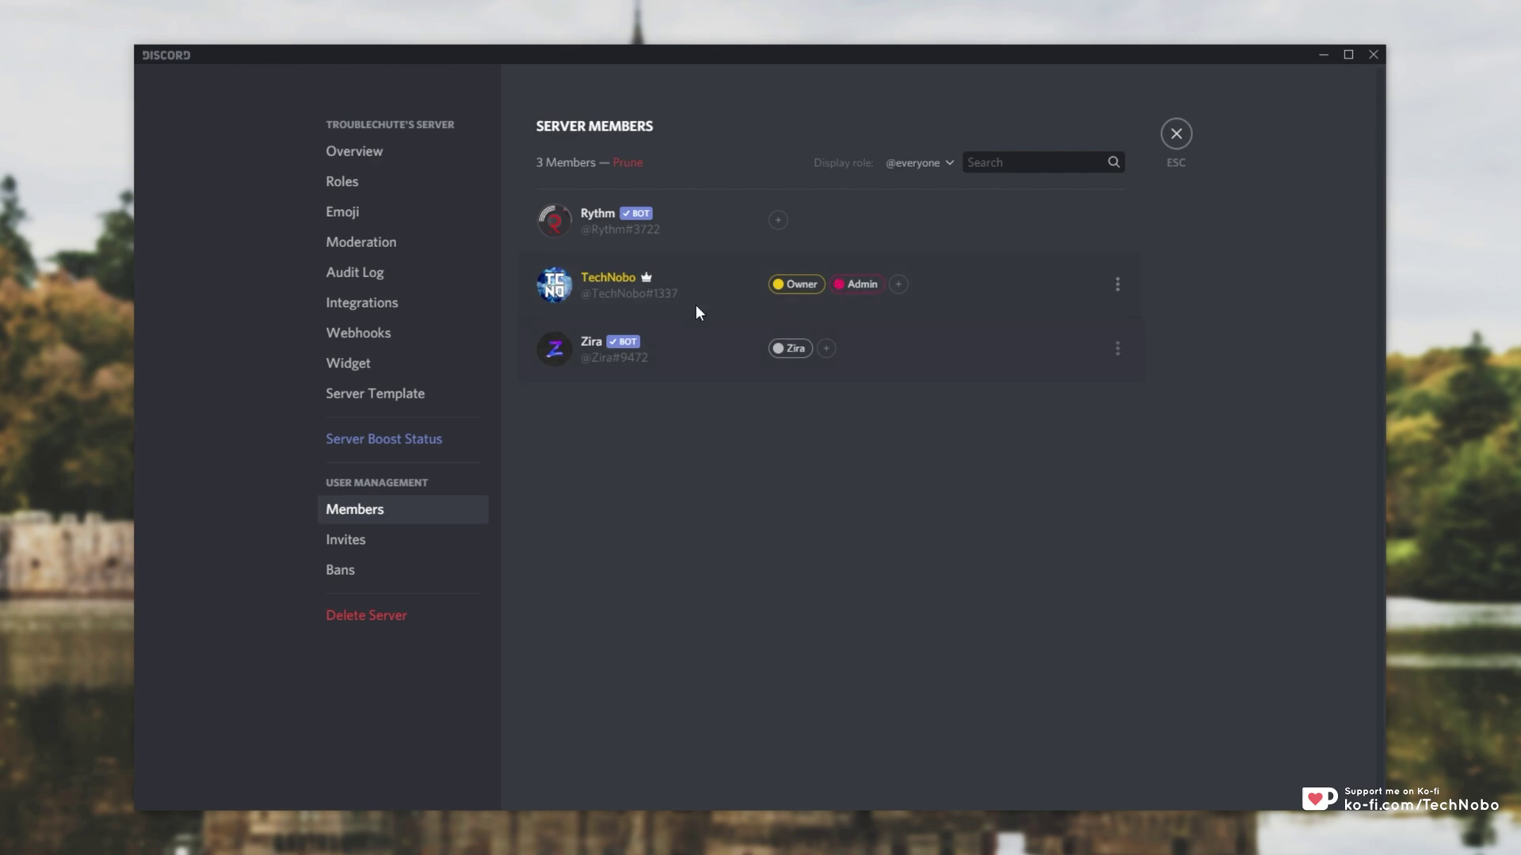
{"action": "left_click", "coordinate": [1124, 291]}
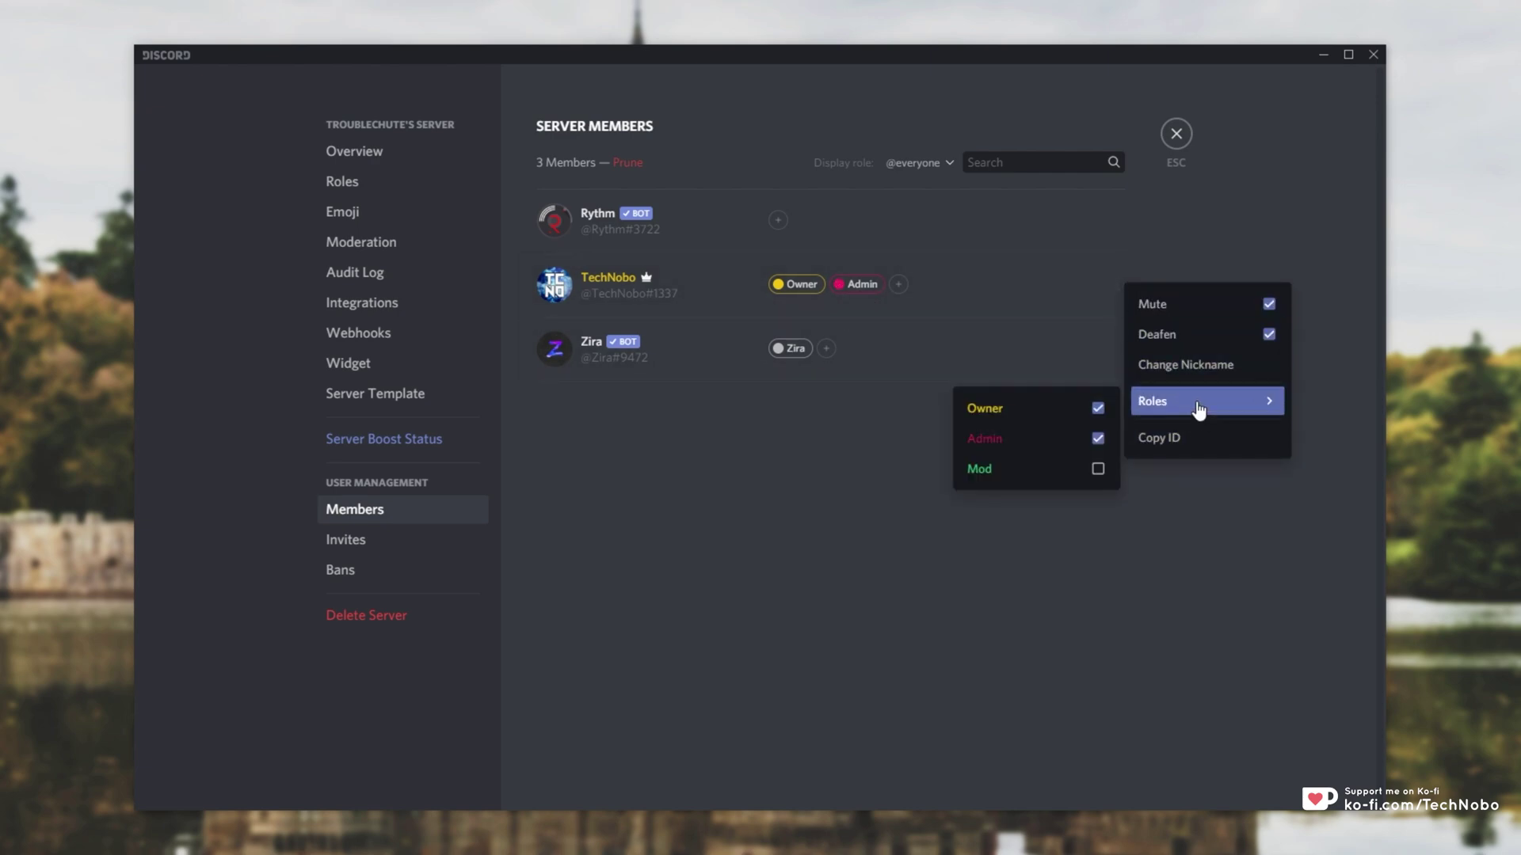
{"action": "left_click", "coordinate": [950, 559]}
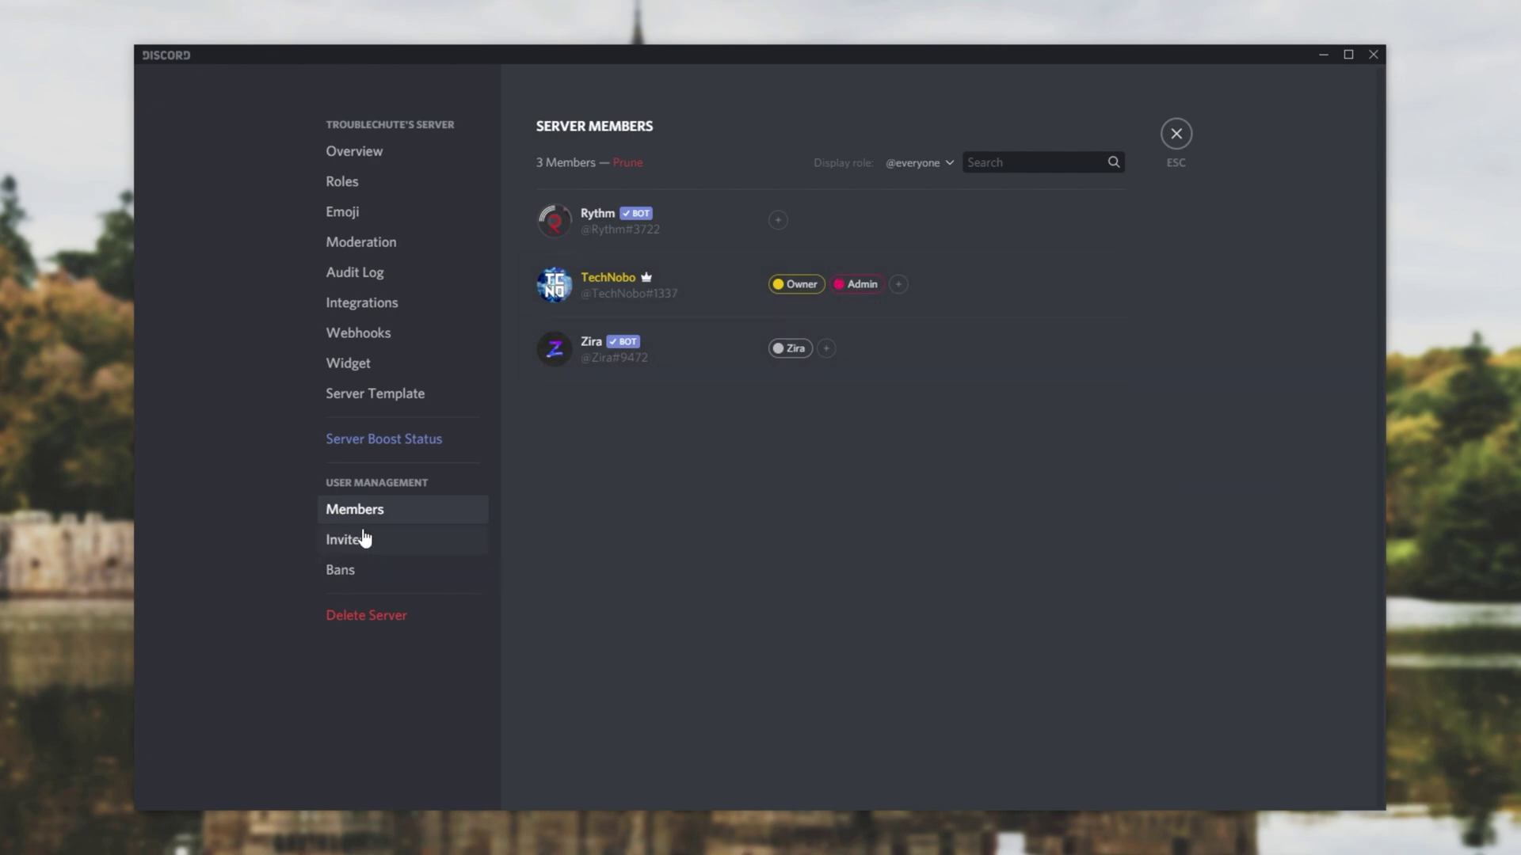
{"action": "left_click", "coordinate": [367, 539]}
{"action": "left_click", "coordinate": [371, 570]}
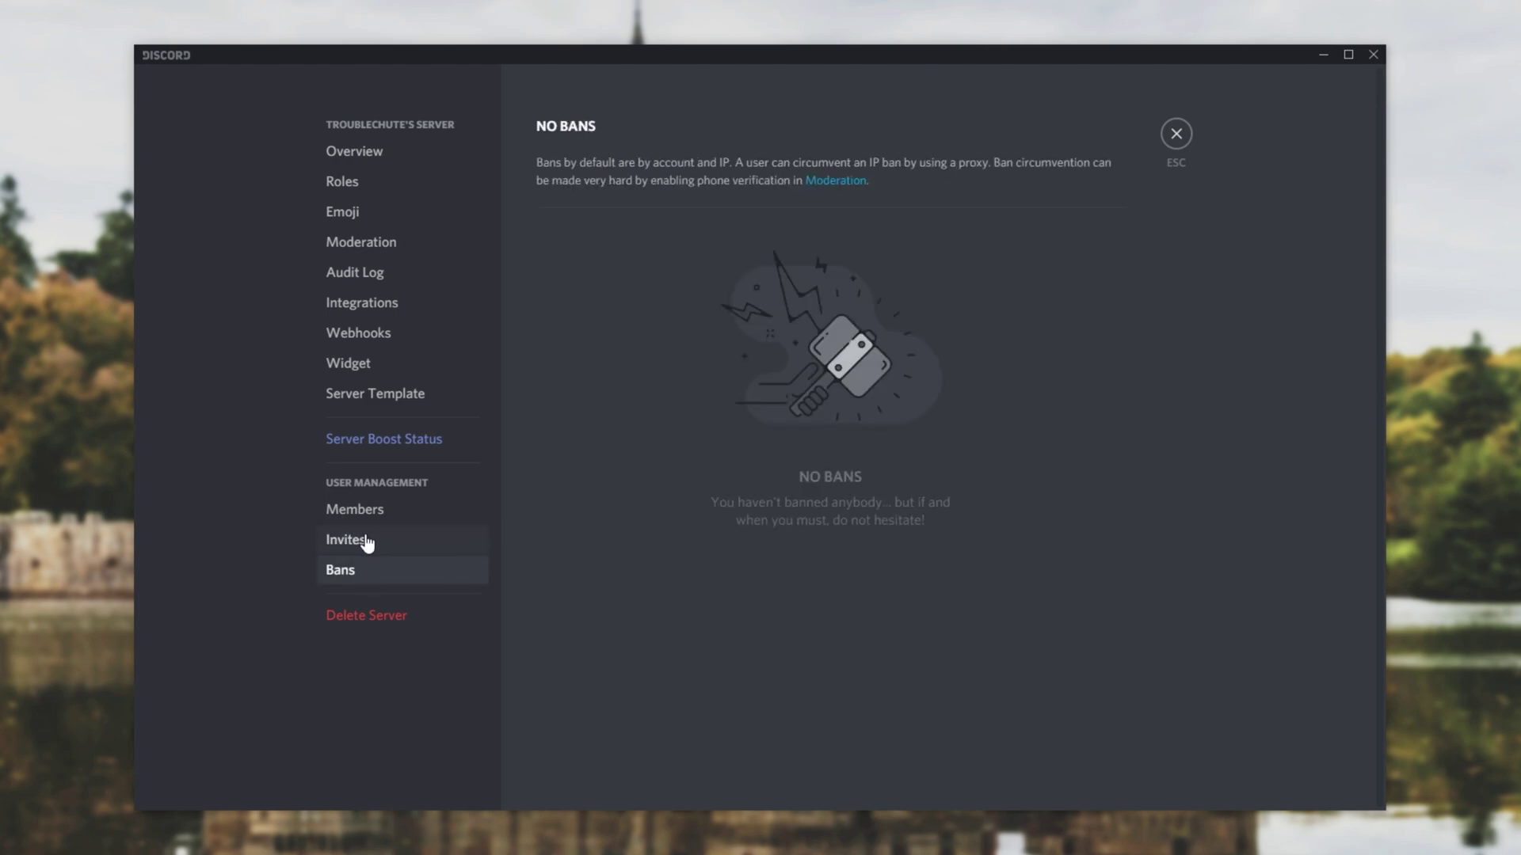
{"action": "key", "text": "Escape"}
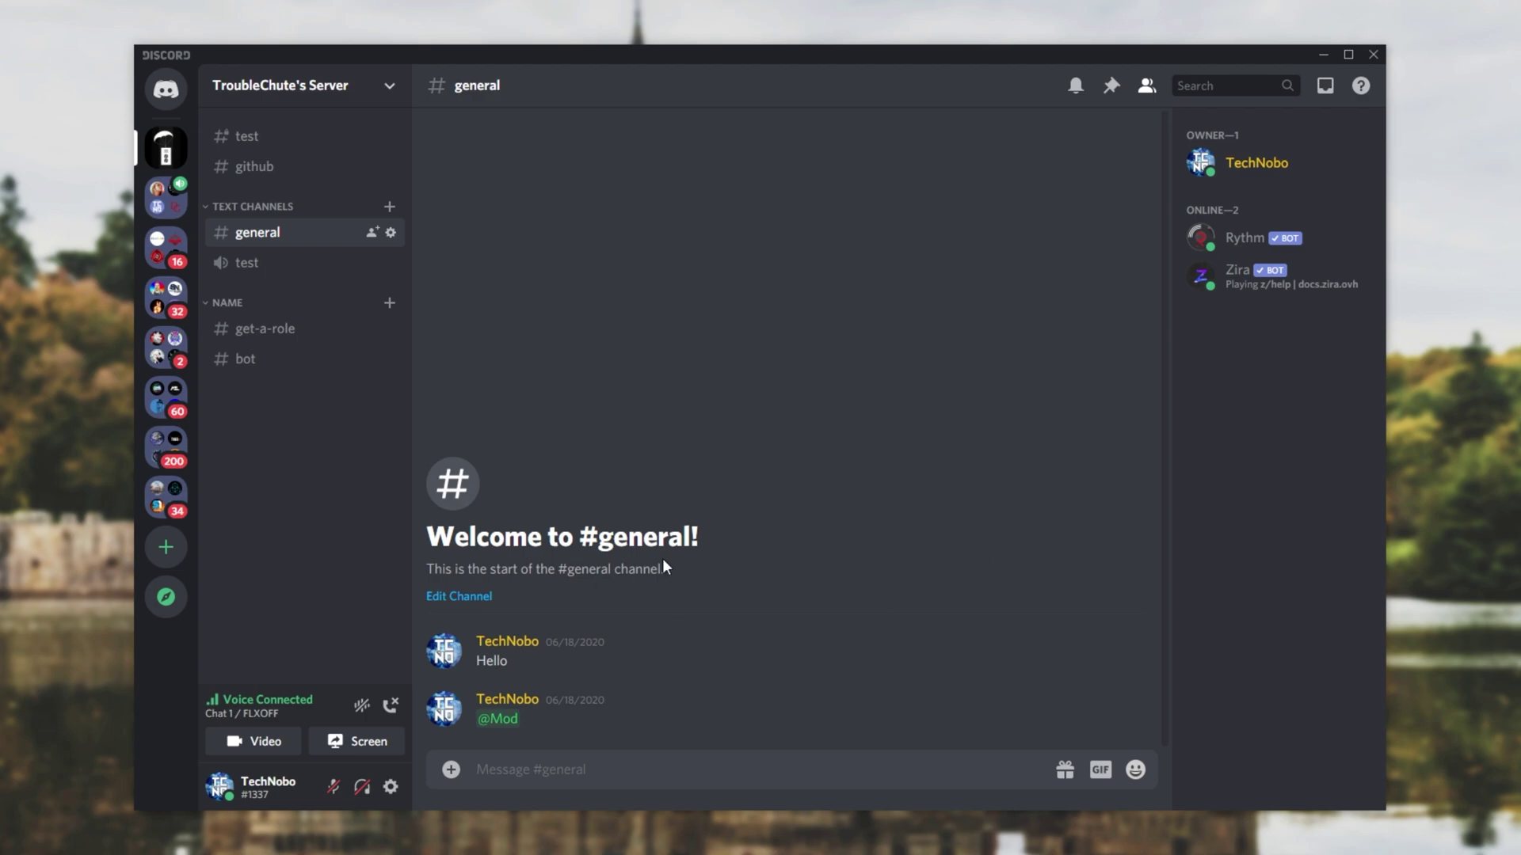
Check the message search options and the owner's profile card for member join information
{"action": "left_click", "coordinate": [1227, 87]}
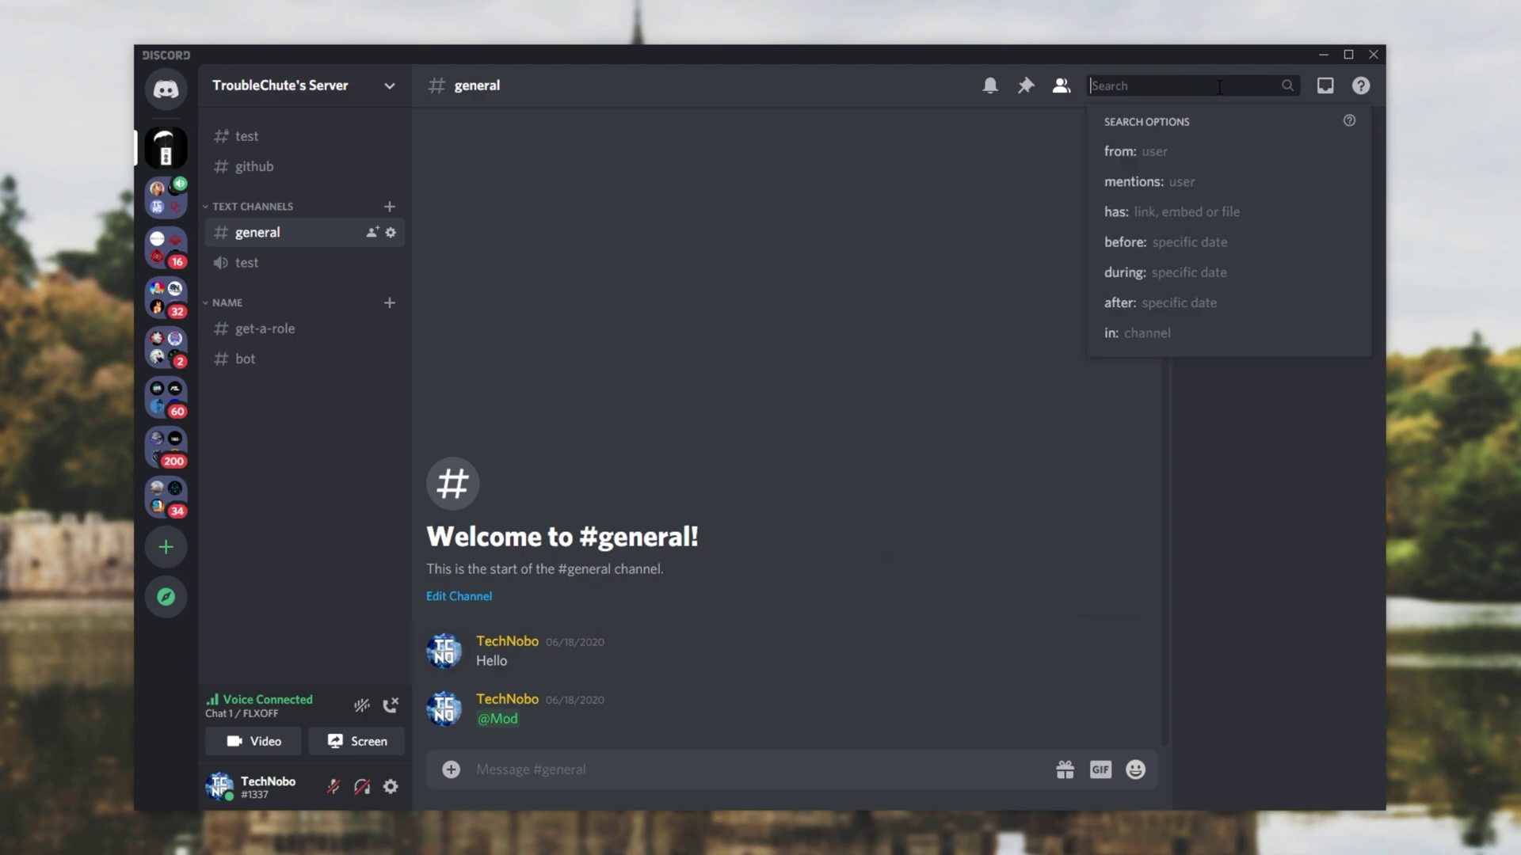
{"action": "left_click", "coordinate": [913, 366]}
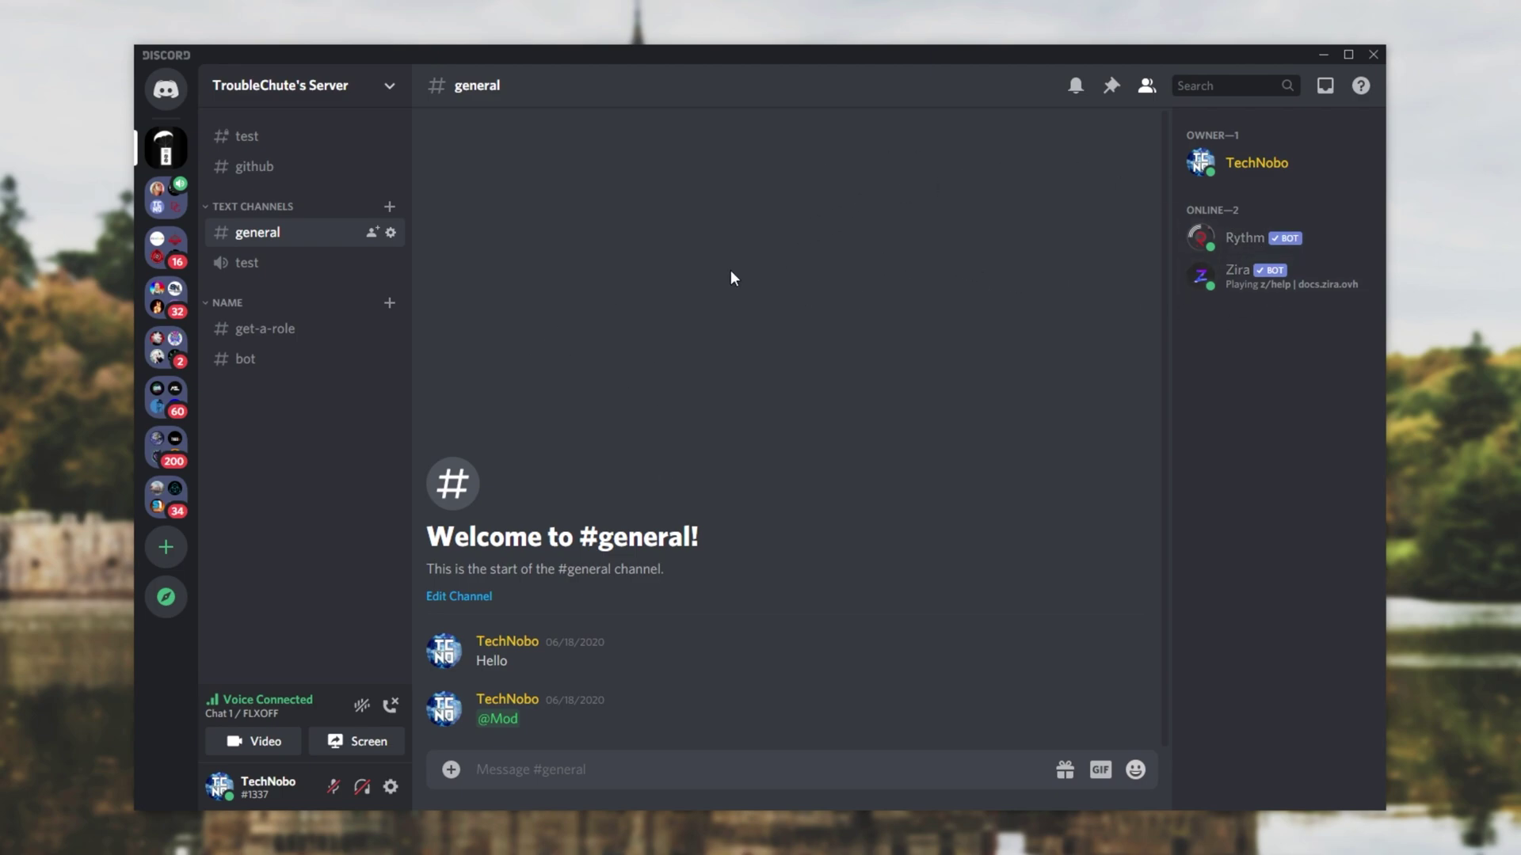
{"action": "left_click", "coordinate": [1268, 162]}
{"action": "left_click", "coordinate": [830, 236]}
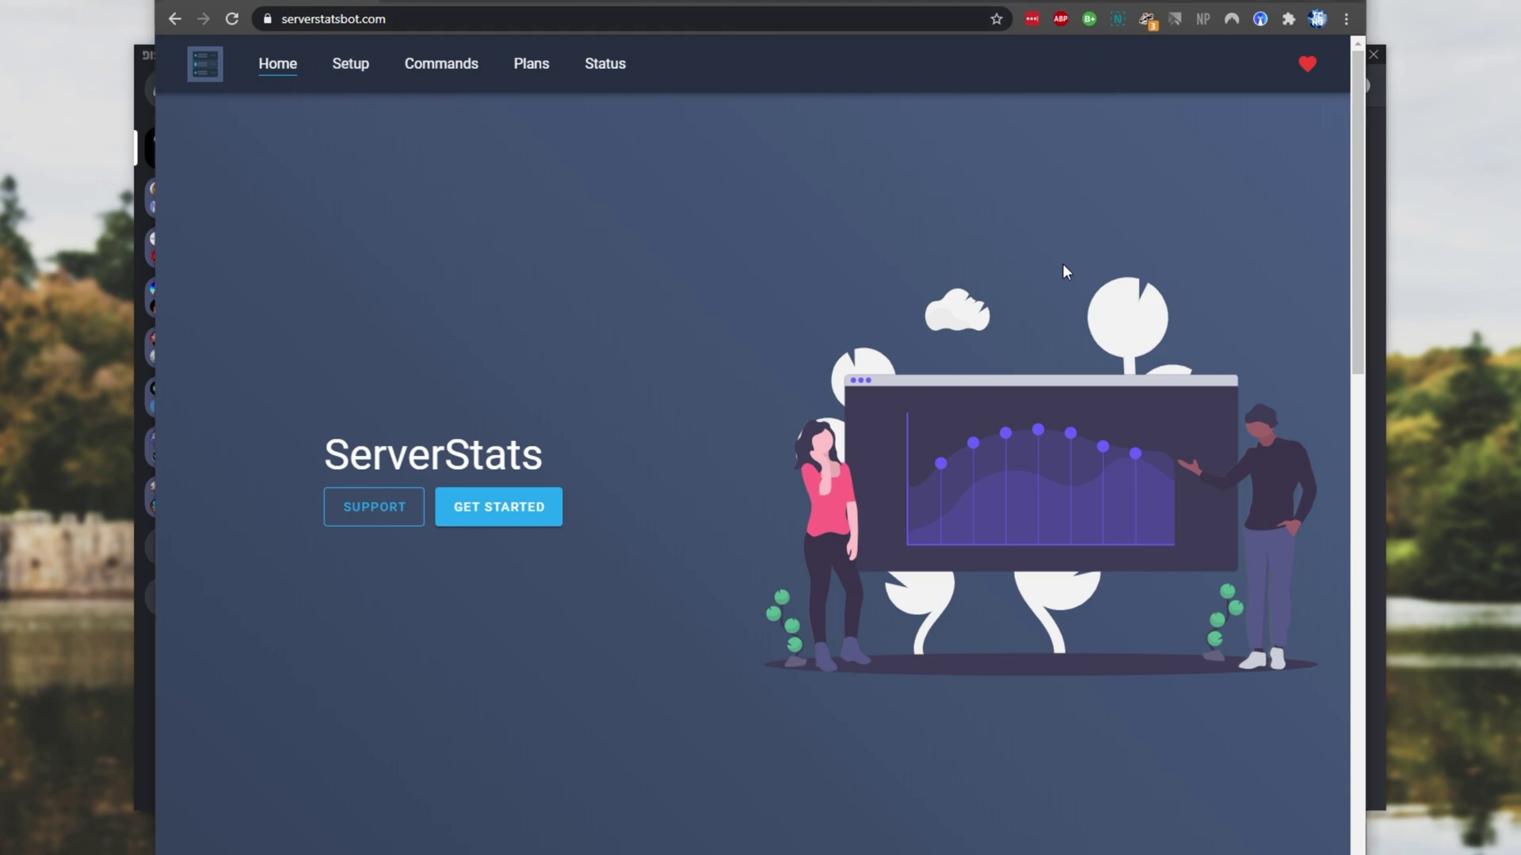
Add the ServerStats bot to TroubleChute's Server, authorize all requested permissions, complete the robot check, and return to Discord
{"action": "left_click", "coordinate": [455, 520]}
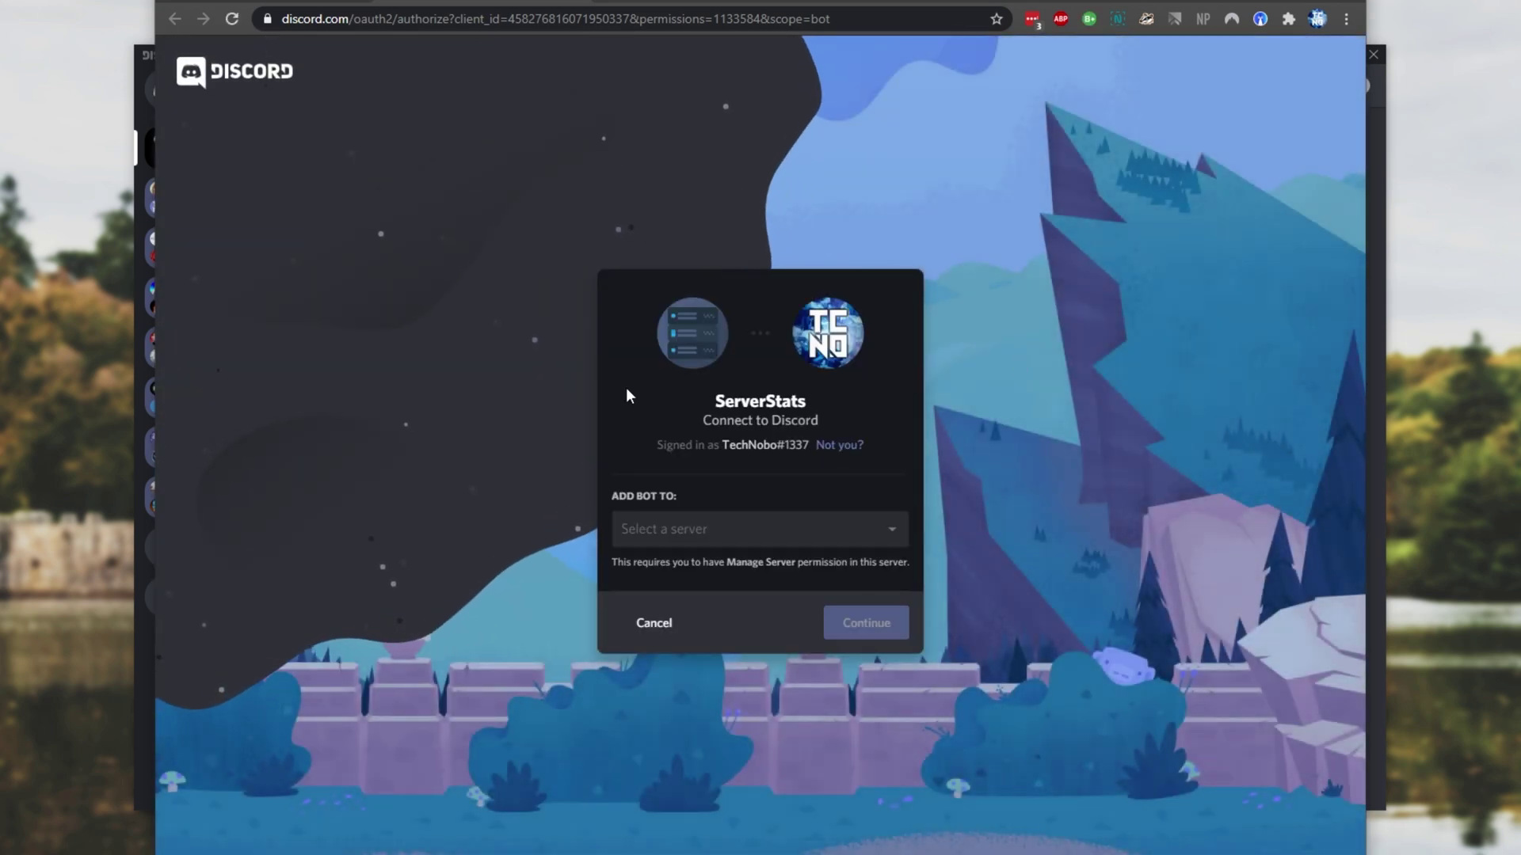
{"action": "left_click", "coordinate": [808, 536]}
{"action": "left_click", "coordinate": [716, 495]}
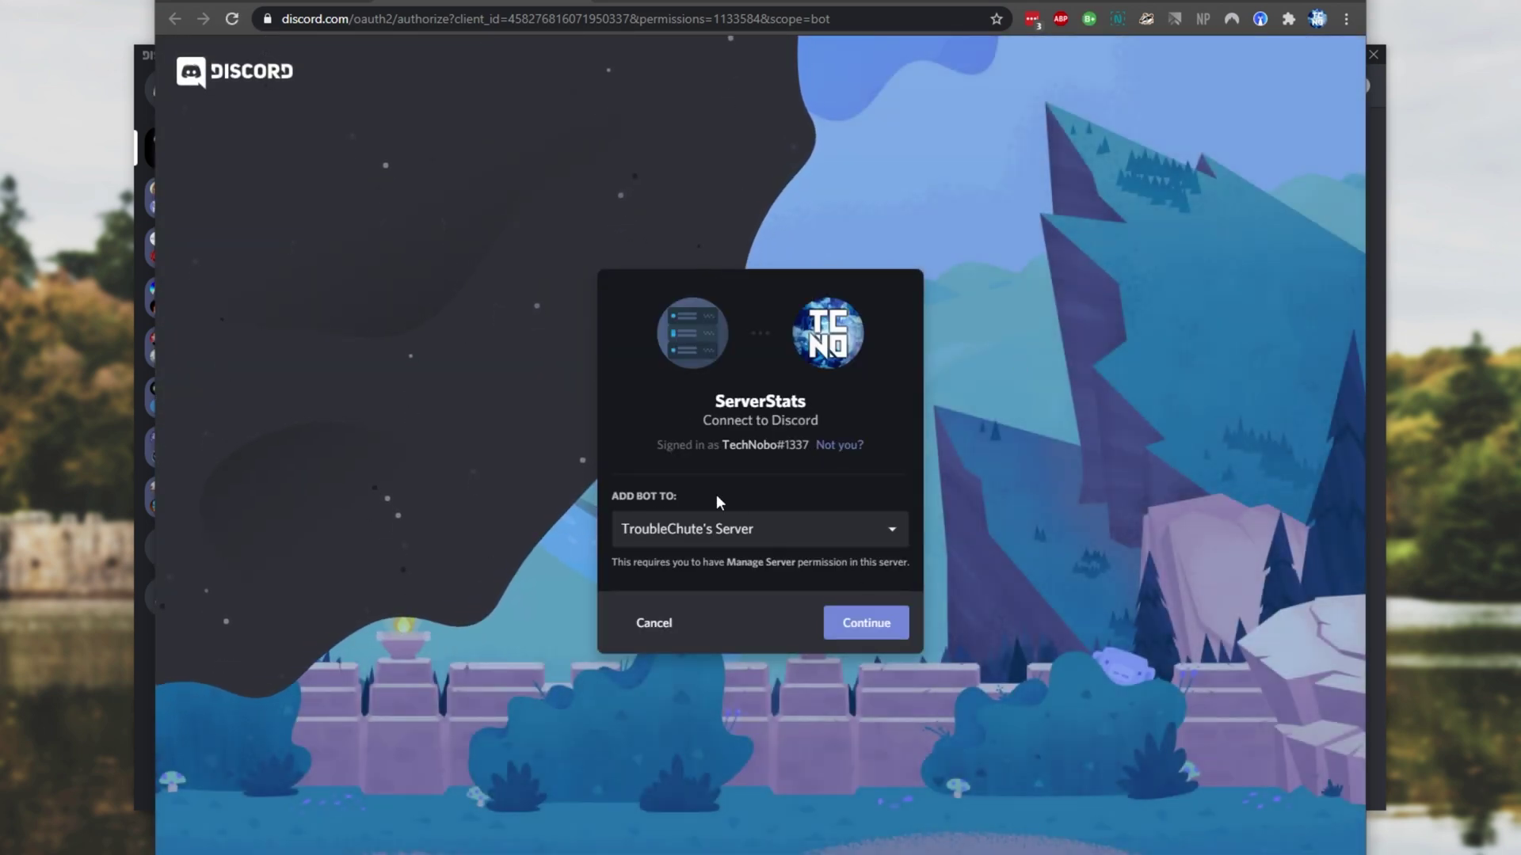
{"action": "left_click", "coordinate": [871, 623]}
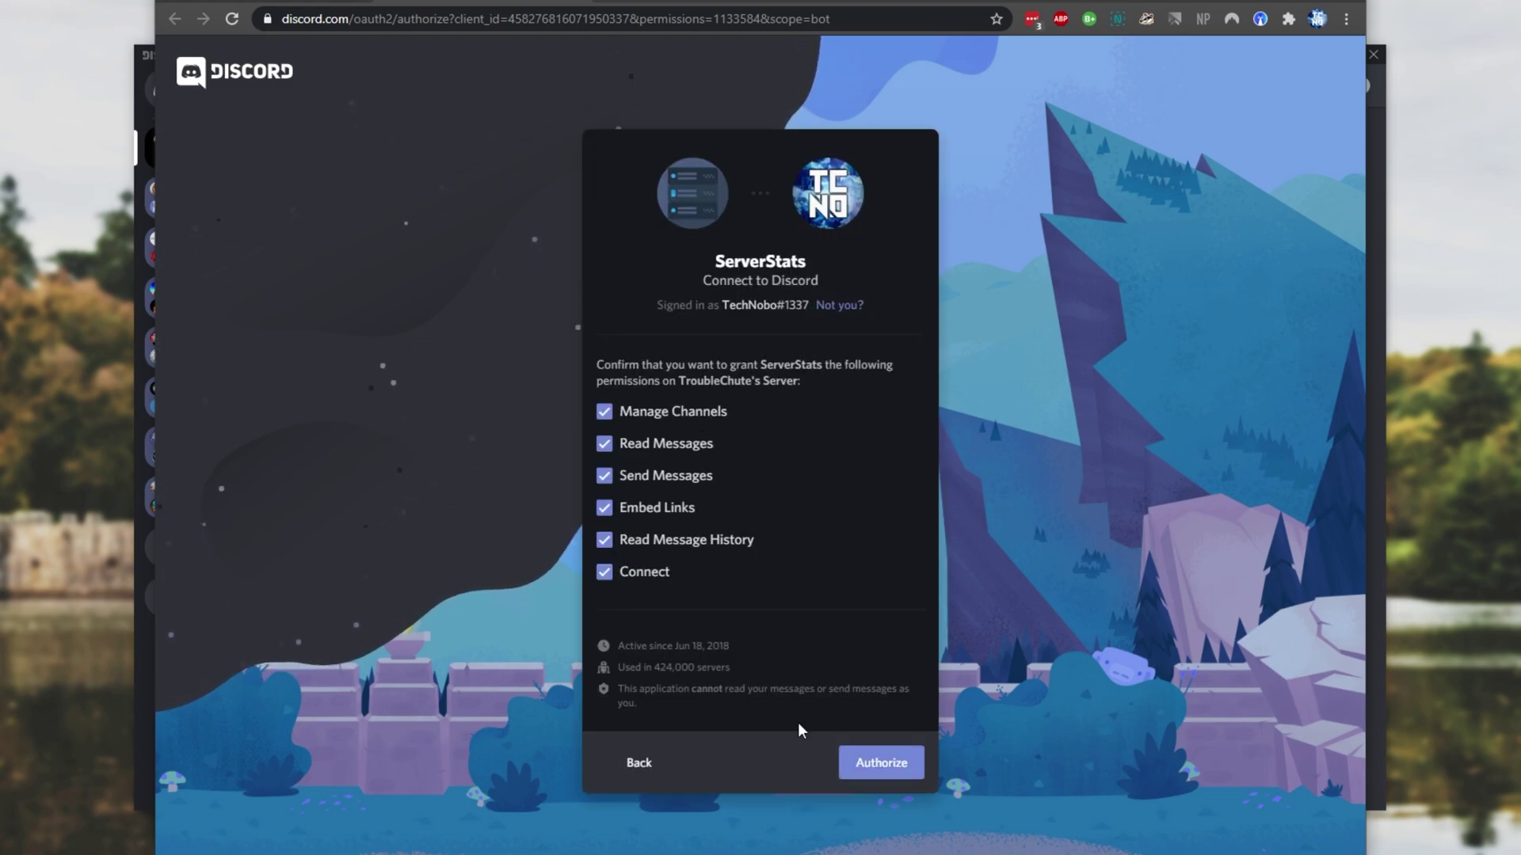
{"action": "left_click", "coordinate": [875, 764]}
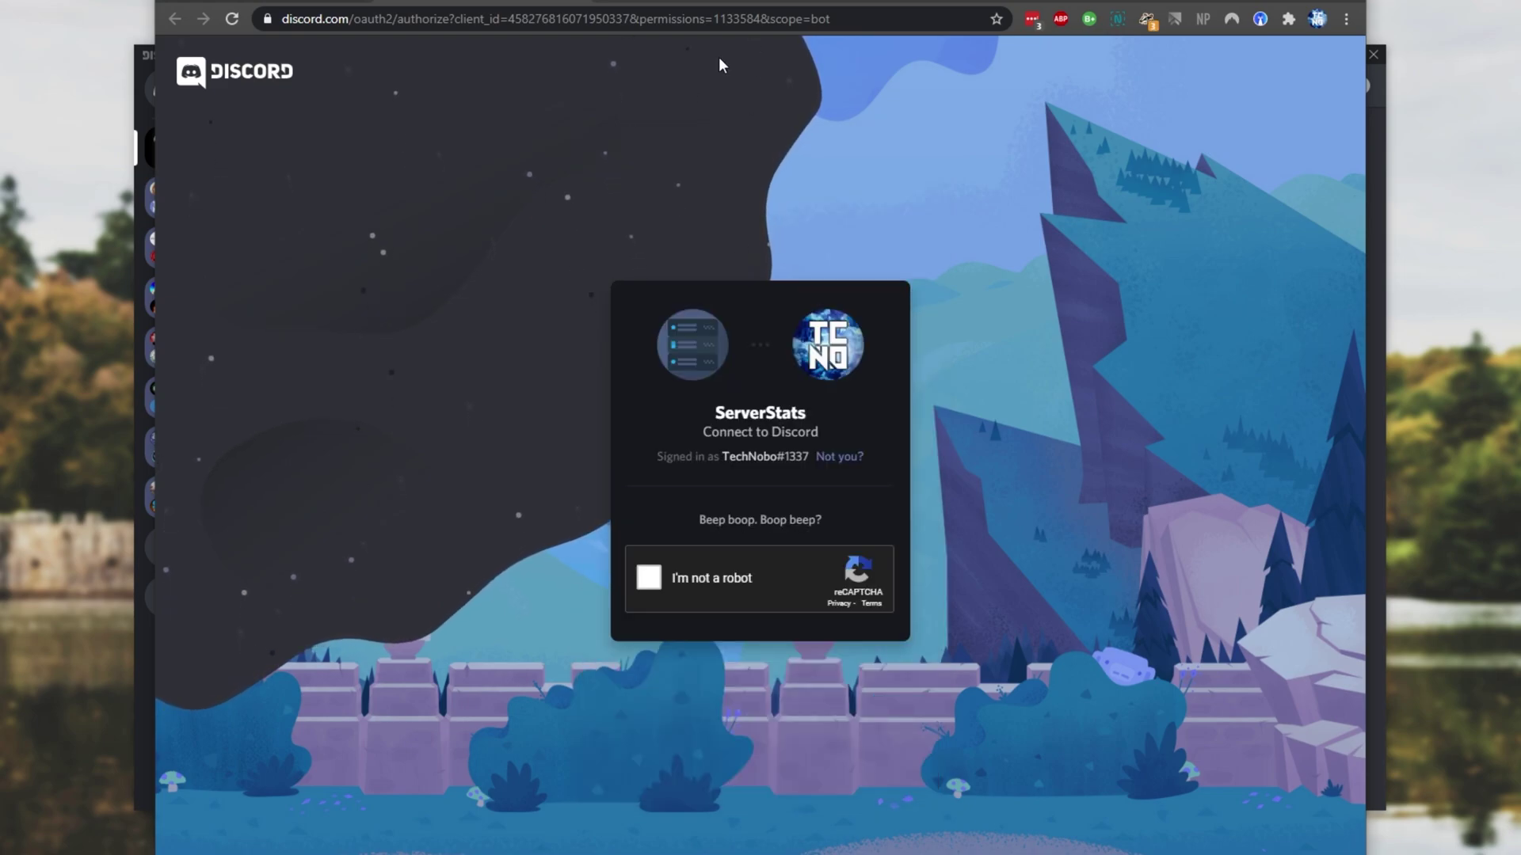
{"action": "left_click", "coordinate": [706, 585]}
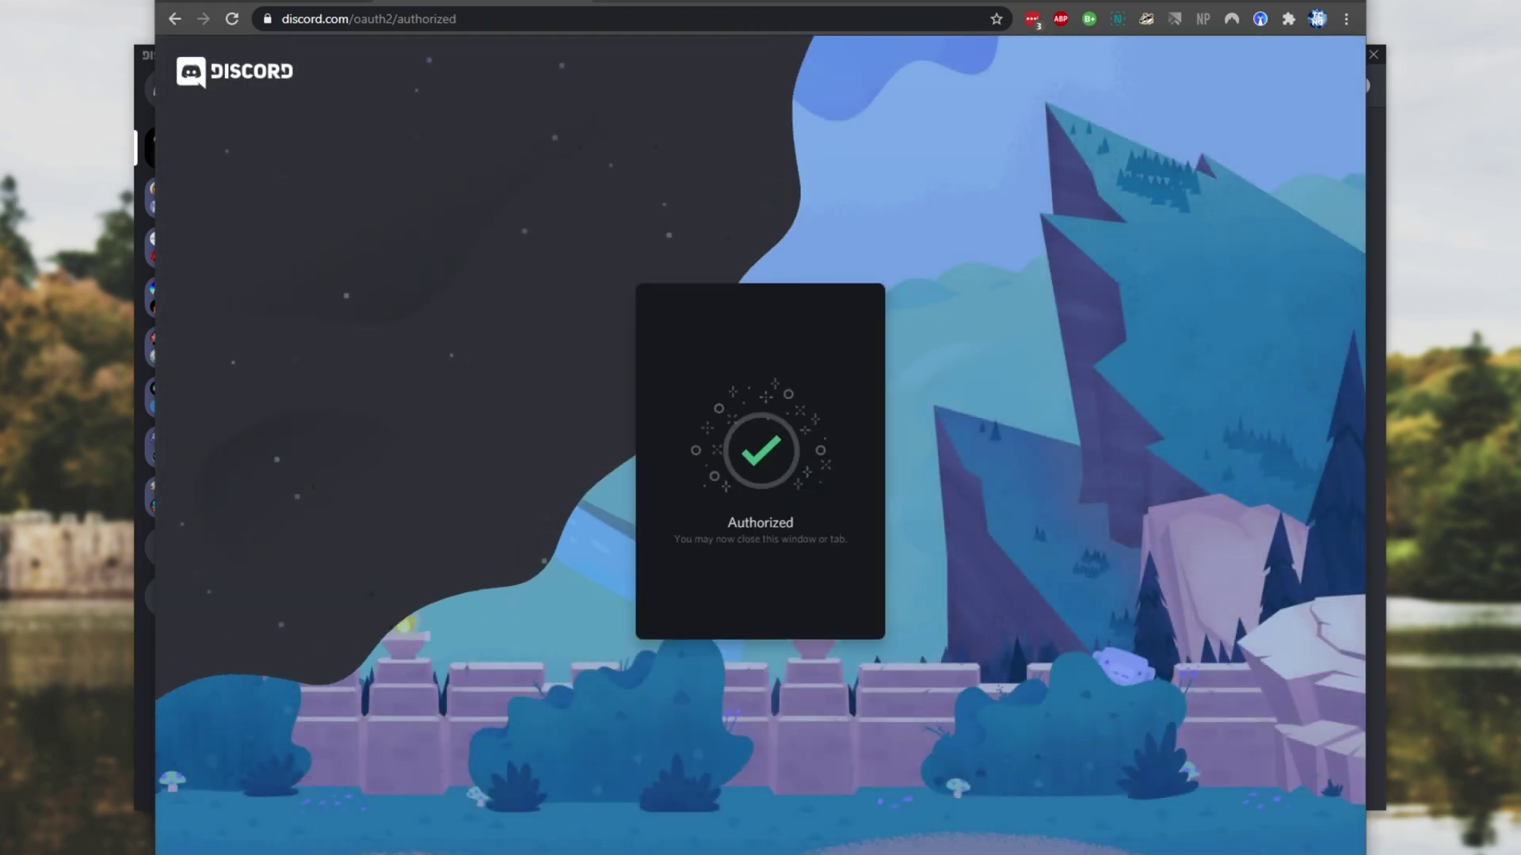
{"action": "key", "text": "ctrl+w"}
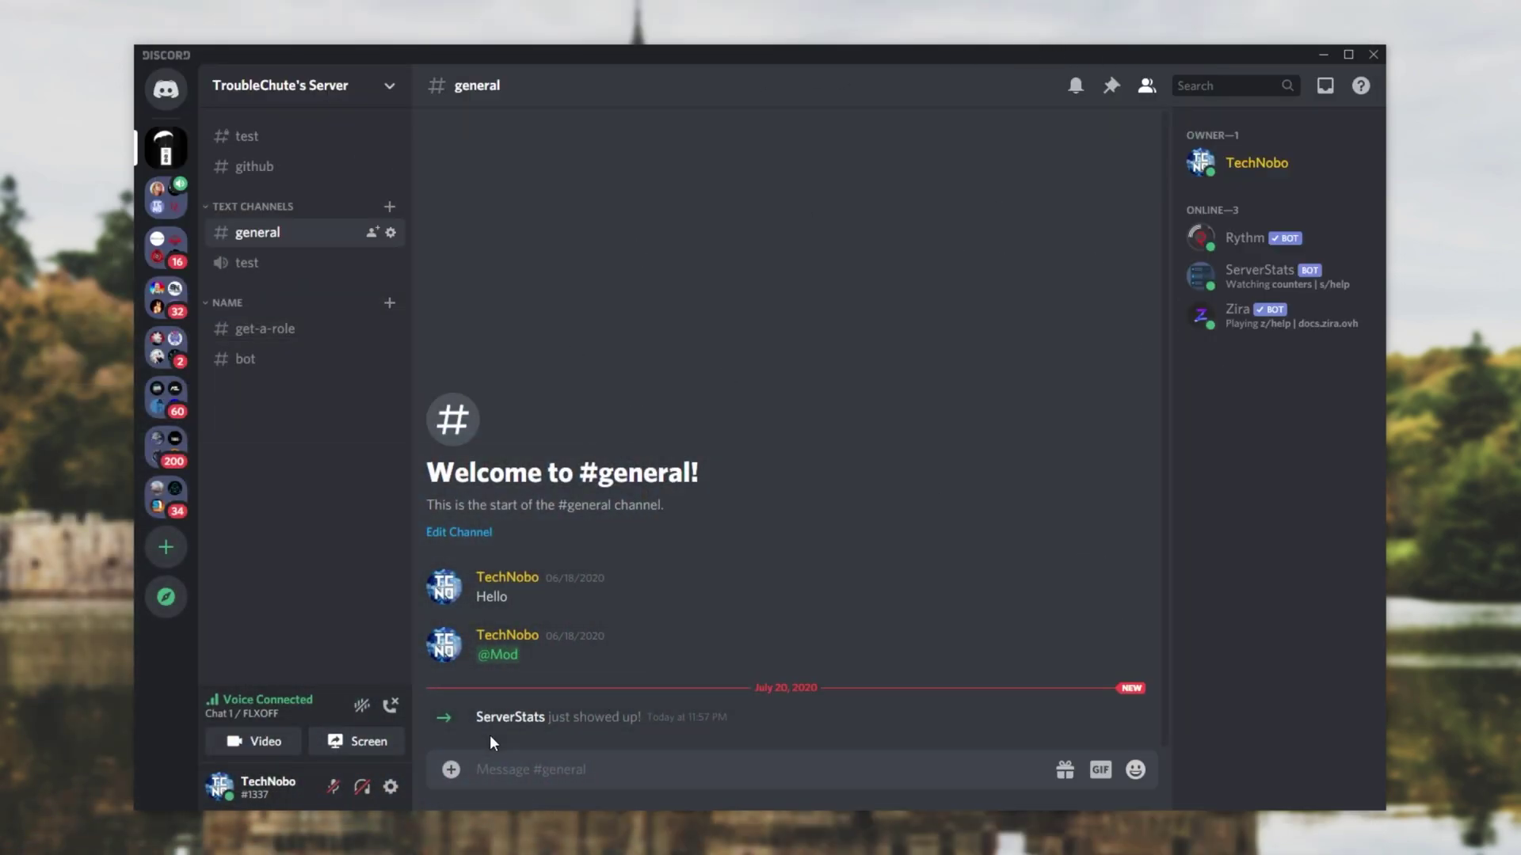
View the ServerStats bot's profile card from its join message in #general
{"action": "left_click", "coordinate": [510, 717]}
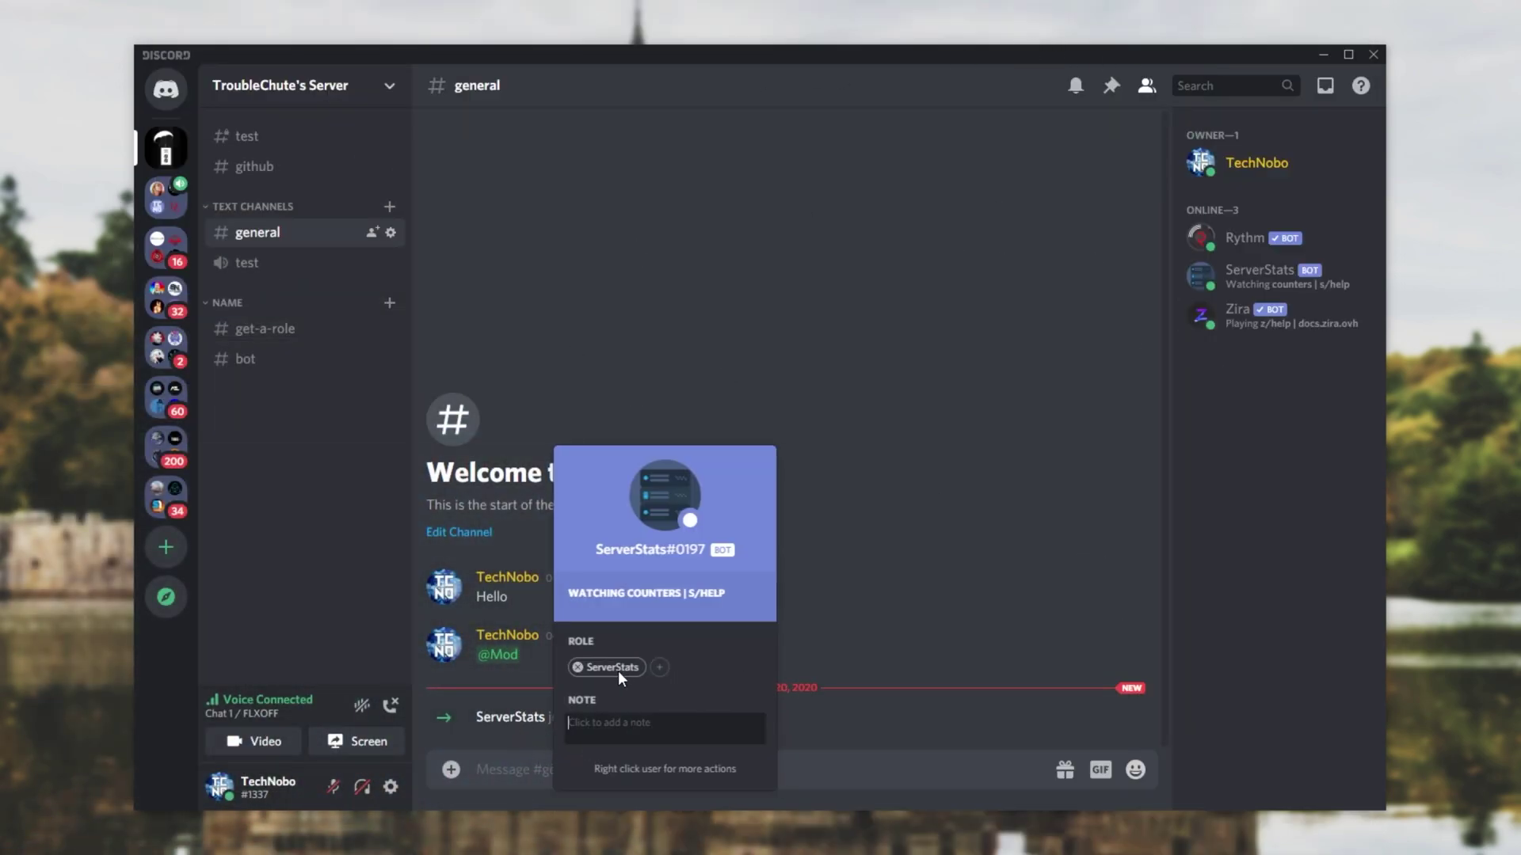
{"action": "left_click", "coordinate": [872, 507]}
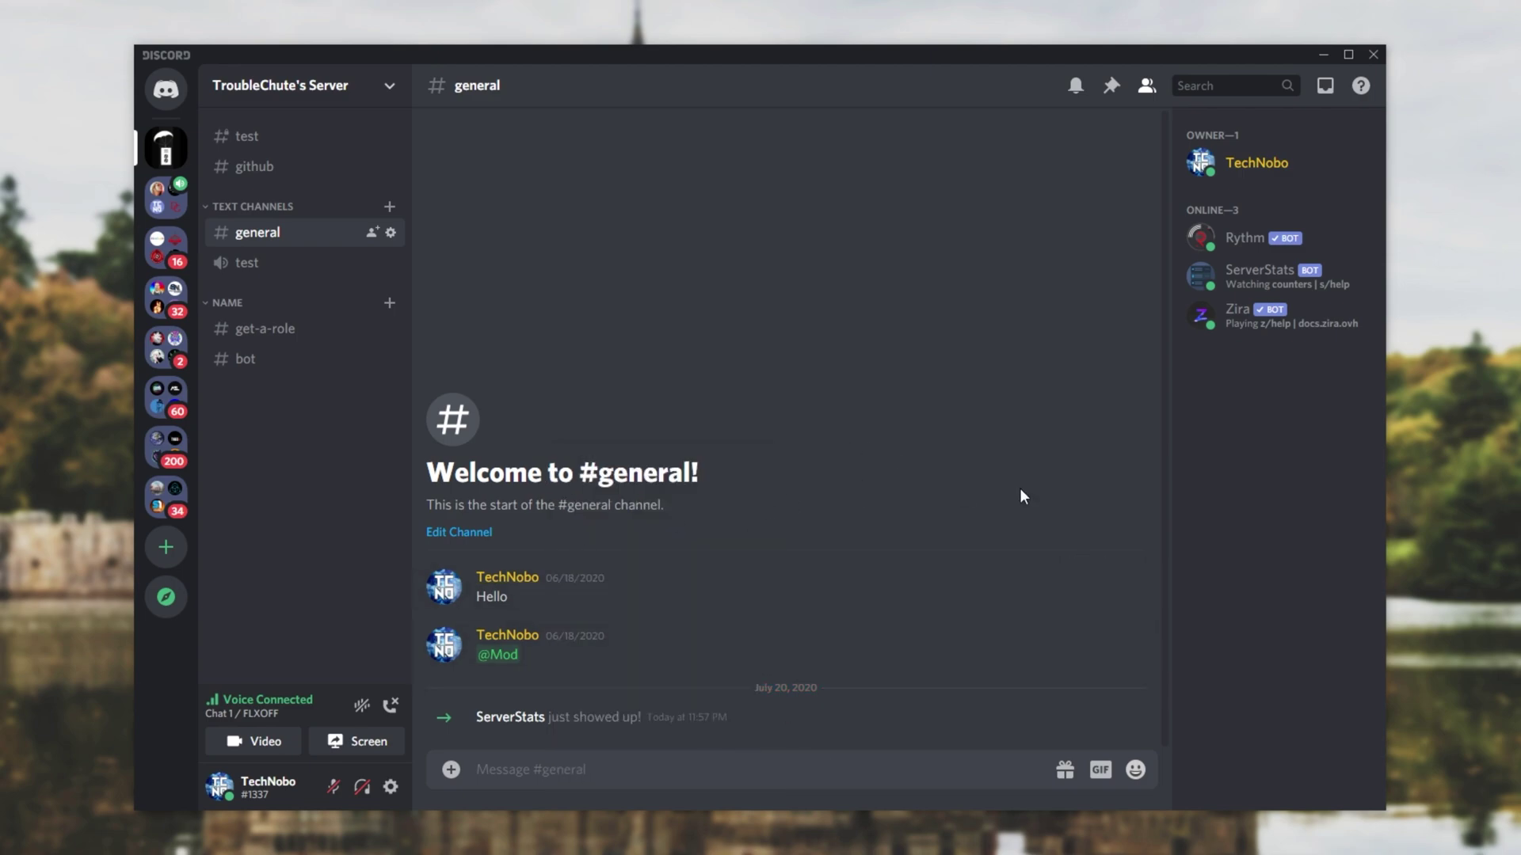
{"action": "left_click", "coordinate": [529, 716]}
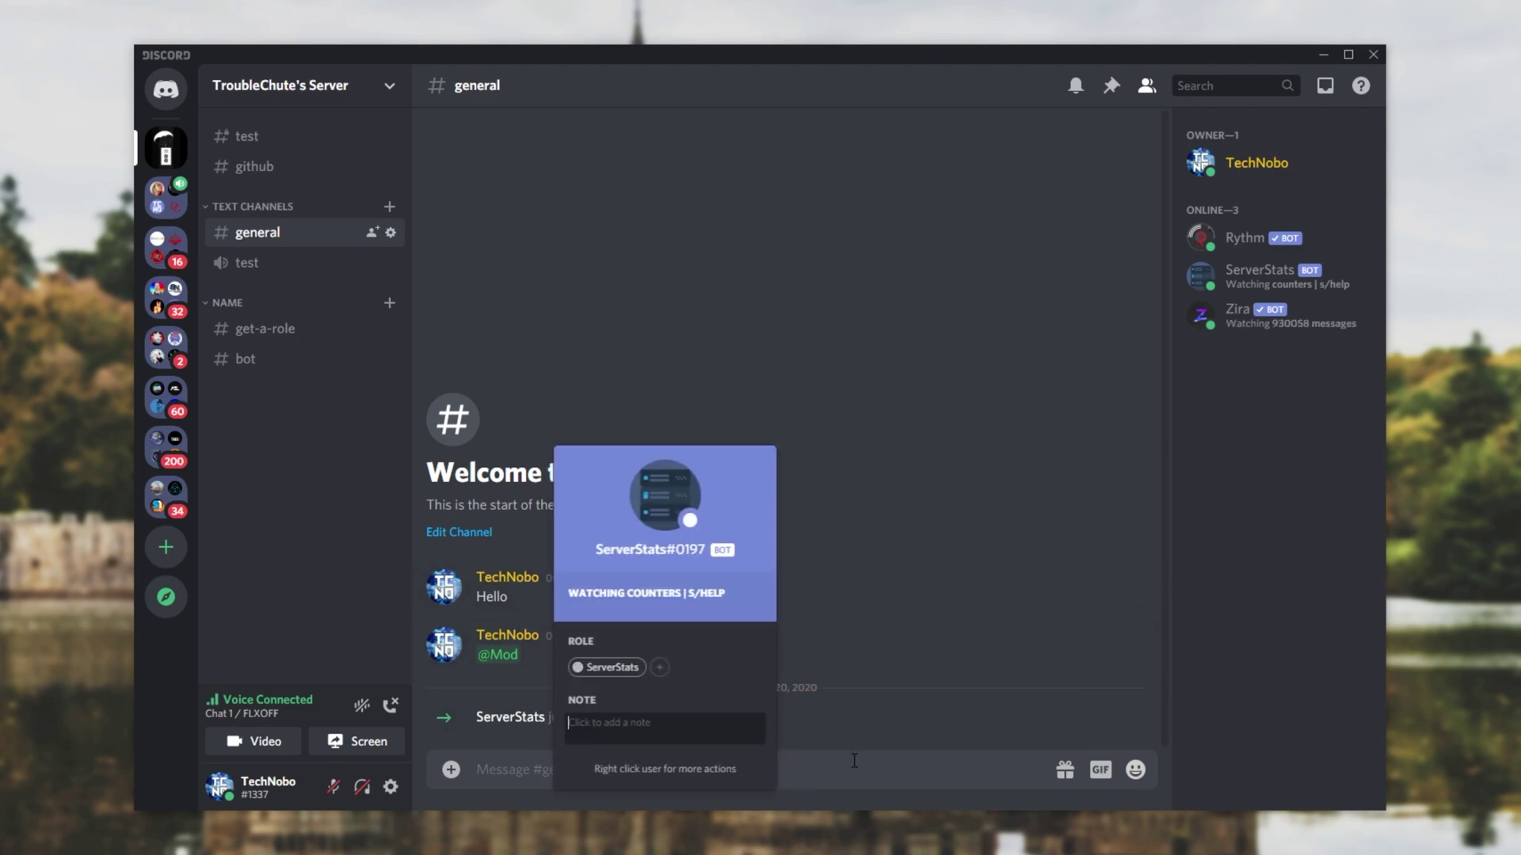
{"action": "key", "text": "Escape"}
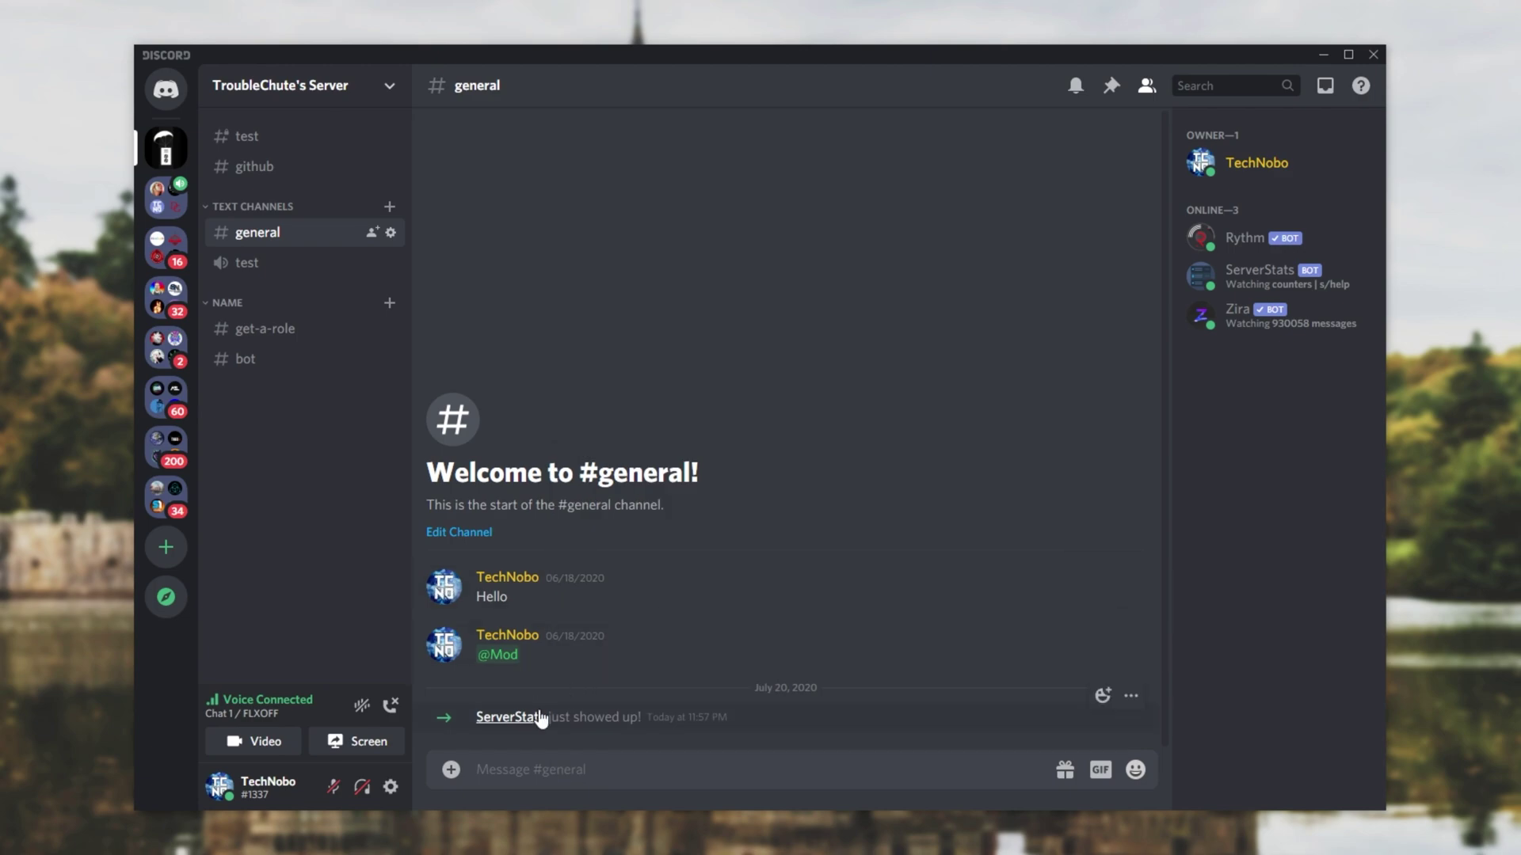
Send the s/help command in #general and highlight the userinfo command in the bot's reply
{"action": "type", "text": "s/help"}
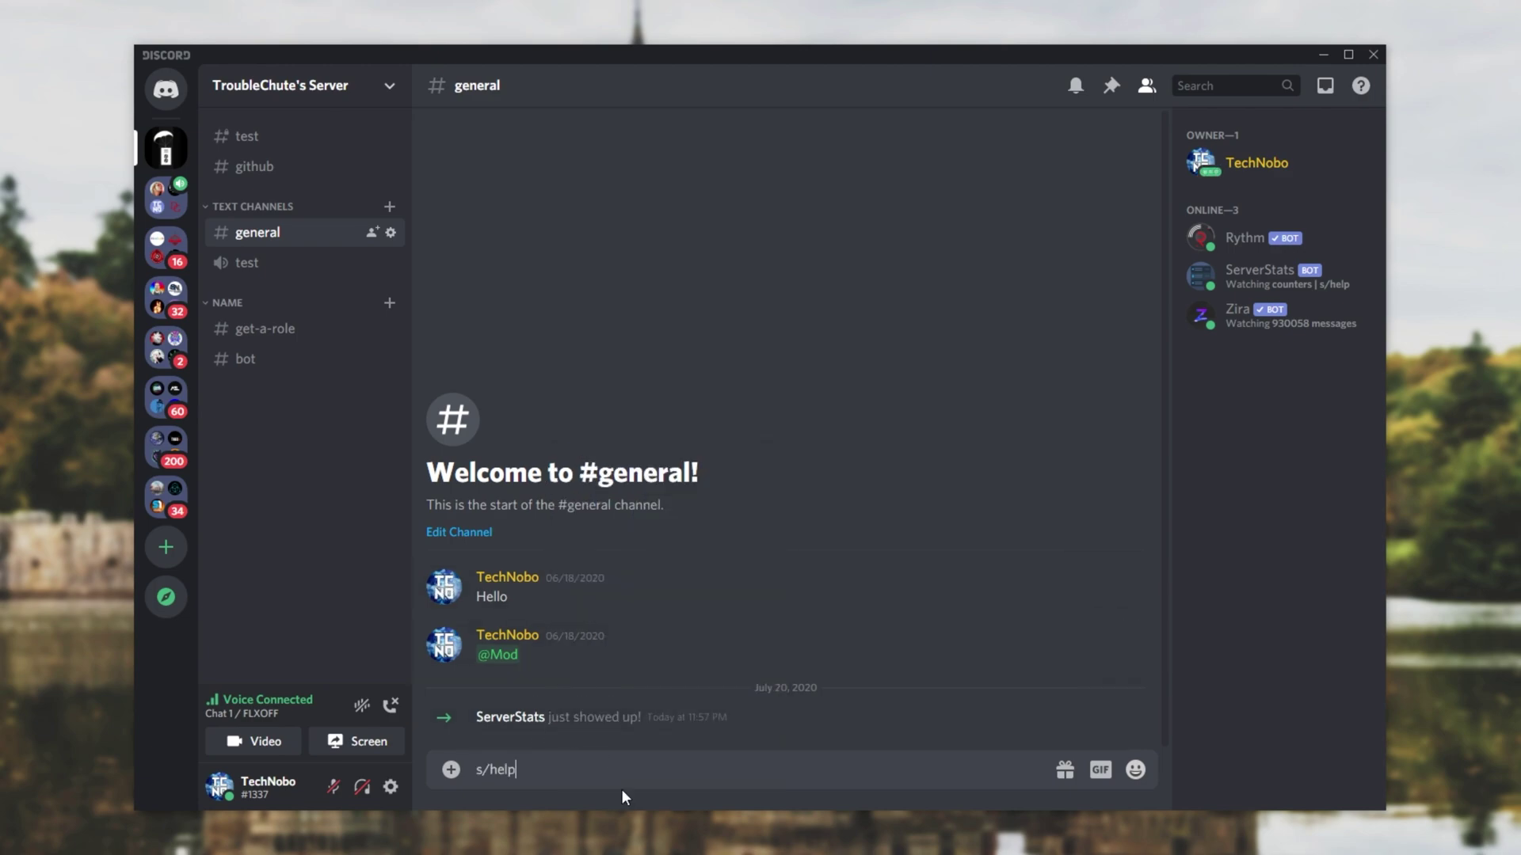
{"action": "key", "text": "Return"}
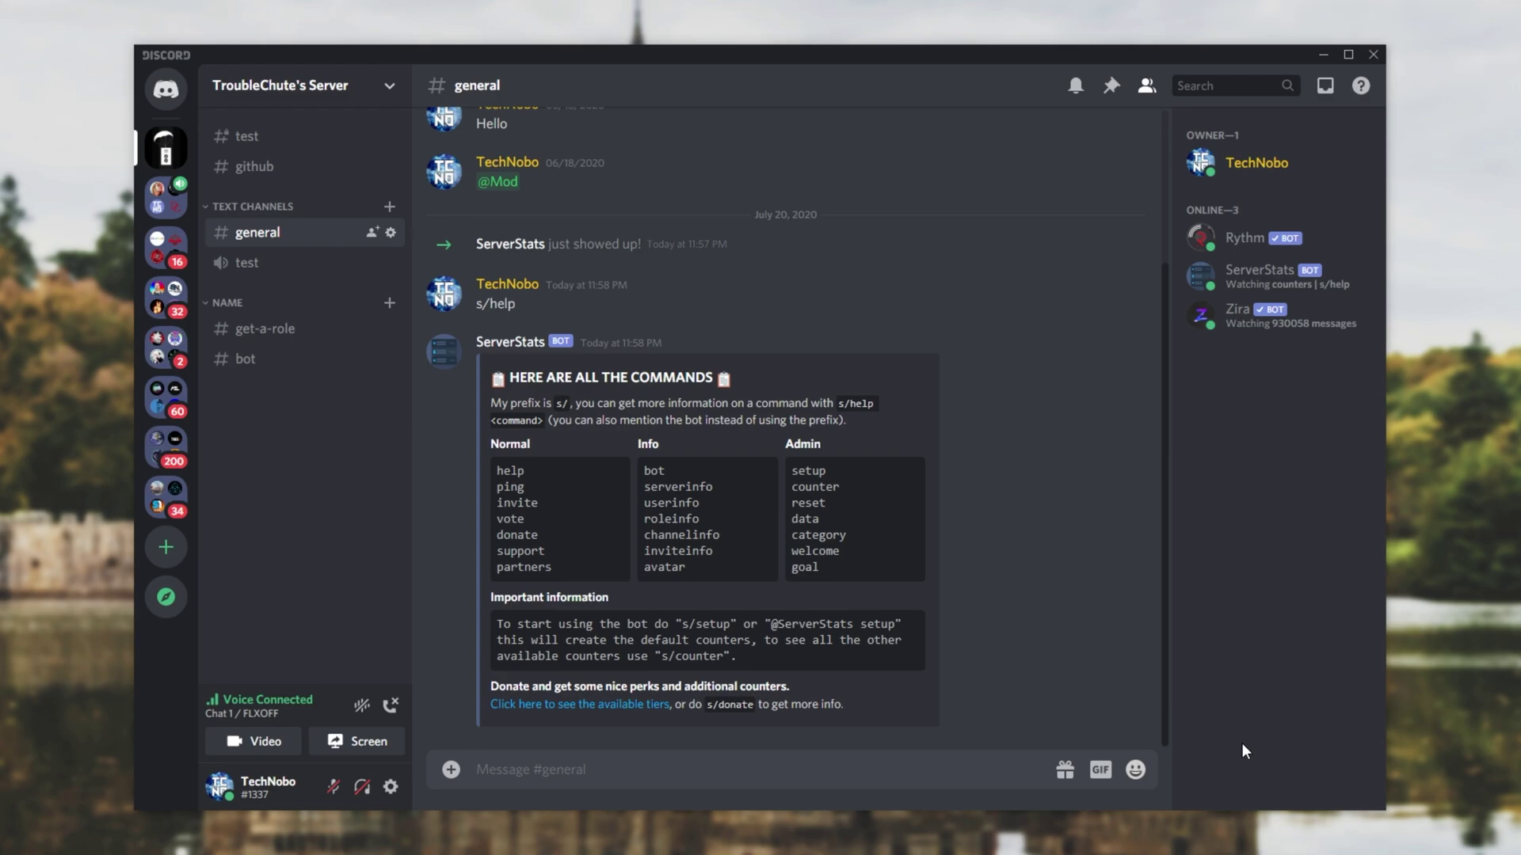
{"action": "double_click", "coordinate": [683, 504]}
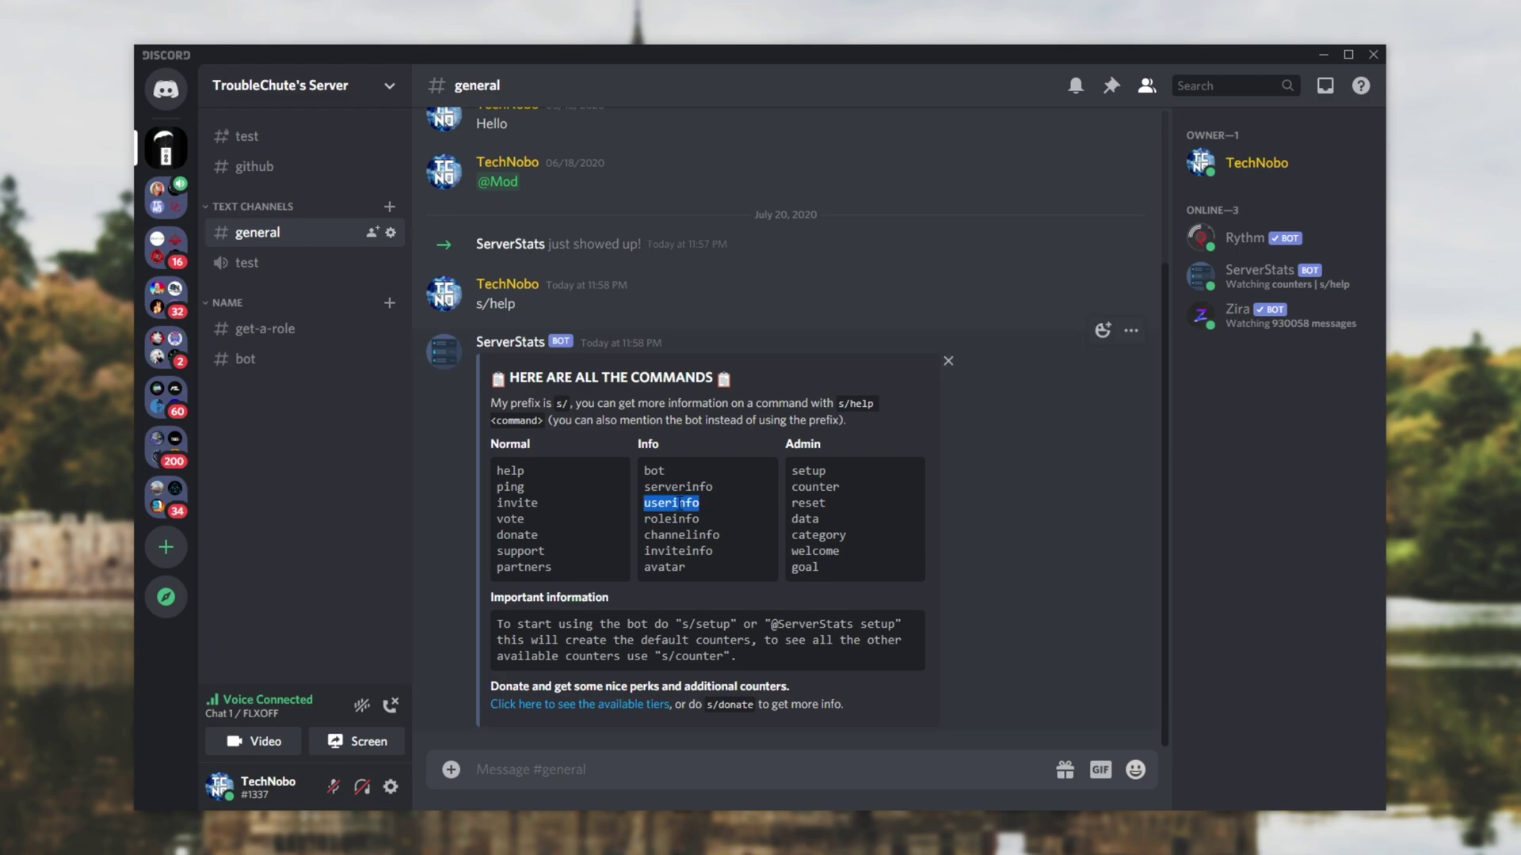
Send the s/userinfo command in #general with a mention of the server owner's account
{"action": "left_click", "coordinate": [721, 759]}
{"action": "type", "text": "s/userinfo"}
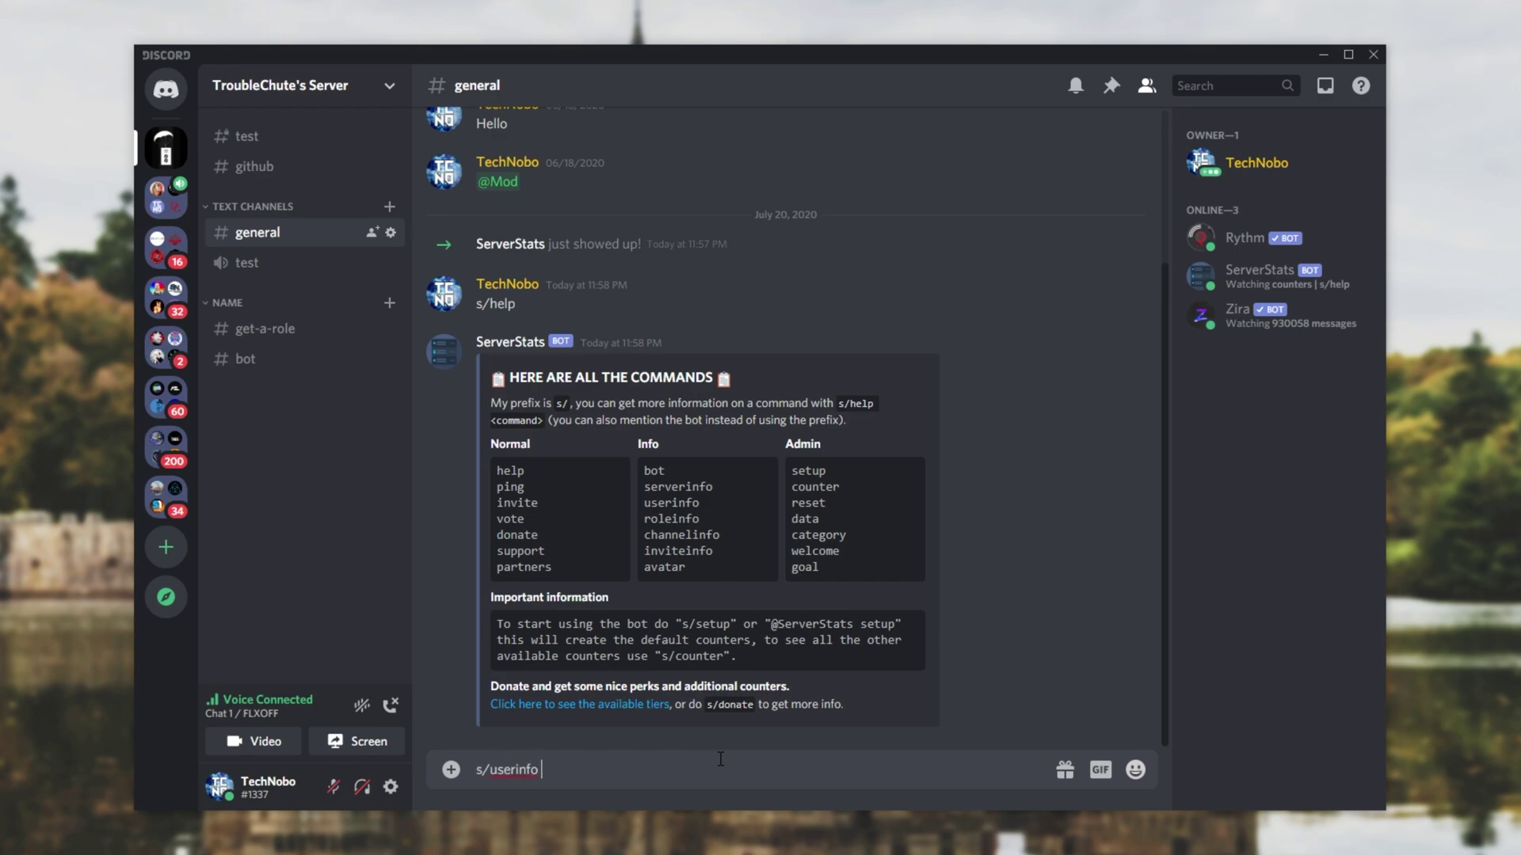
{"action": "type", "text": " @"}
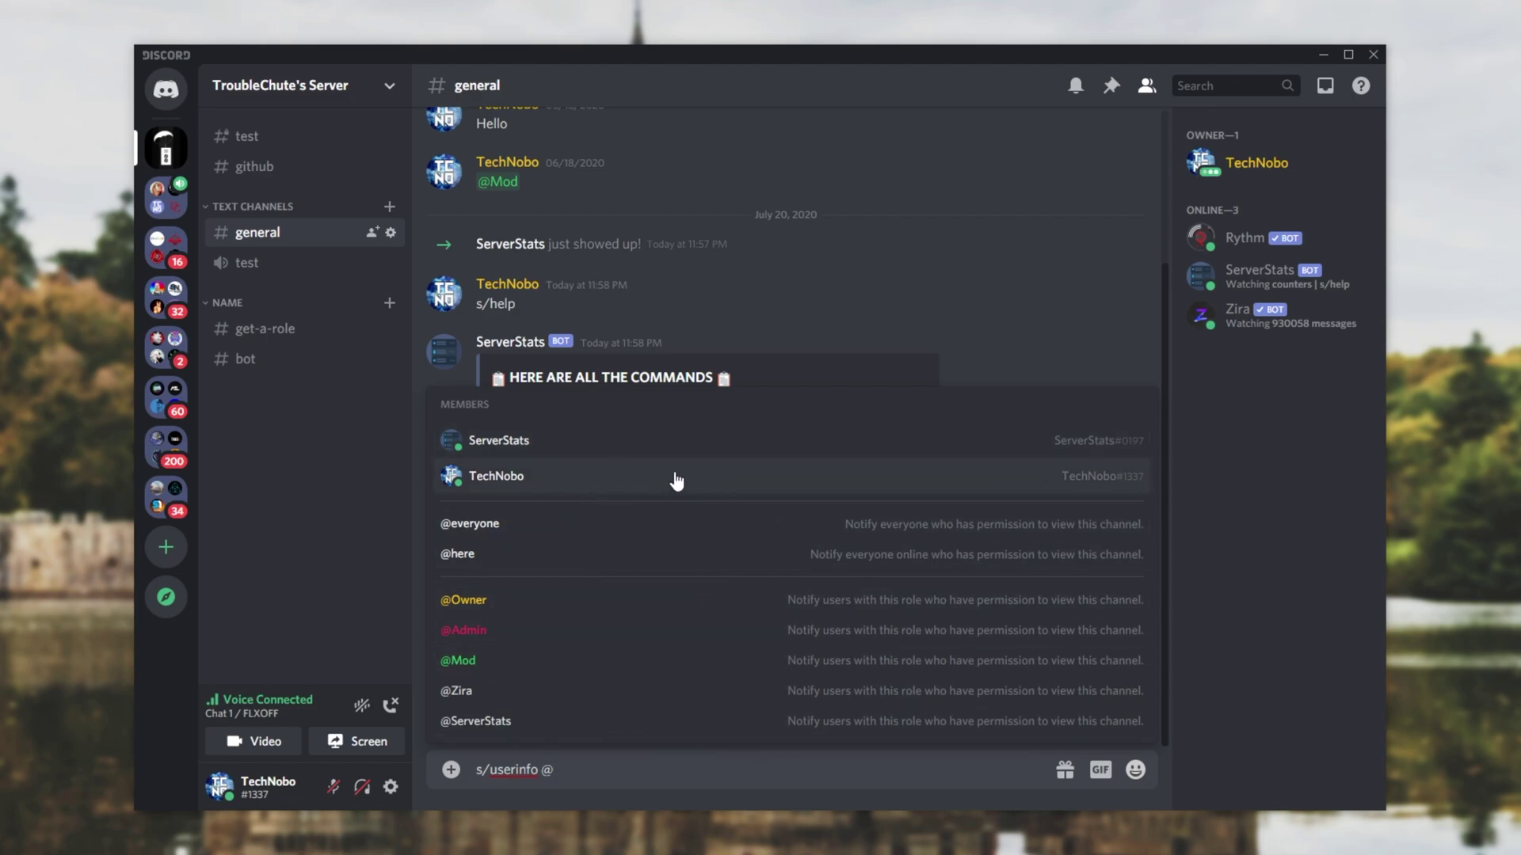
{"action": "left_click", "coordinate": [569, 480]}
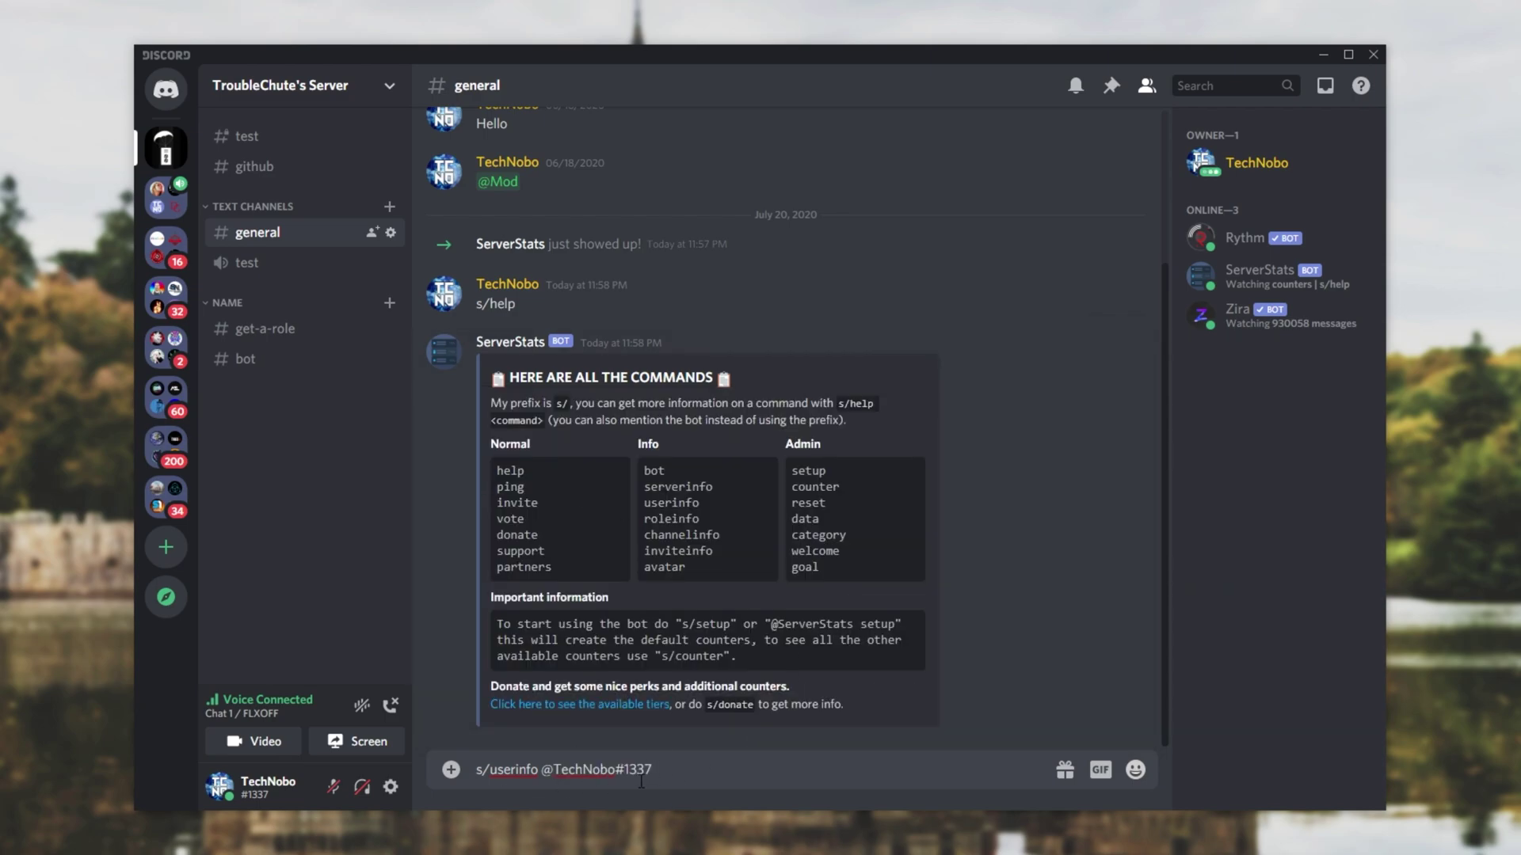
{"action": "key", "text": "Return"}
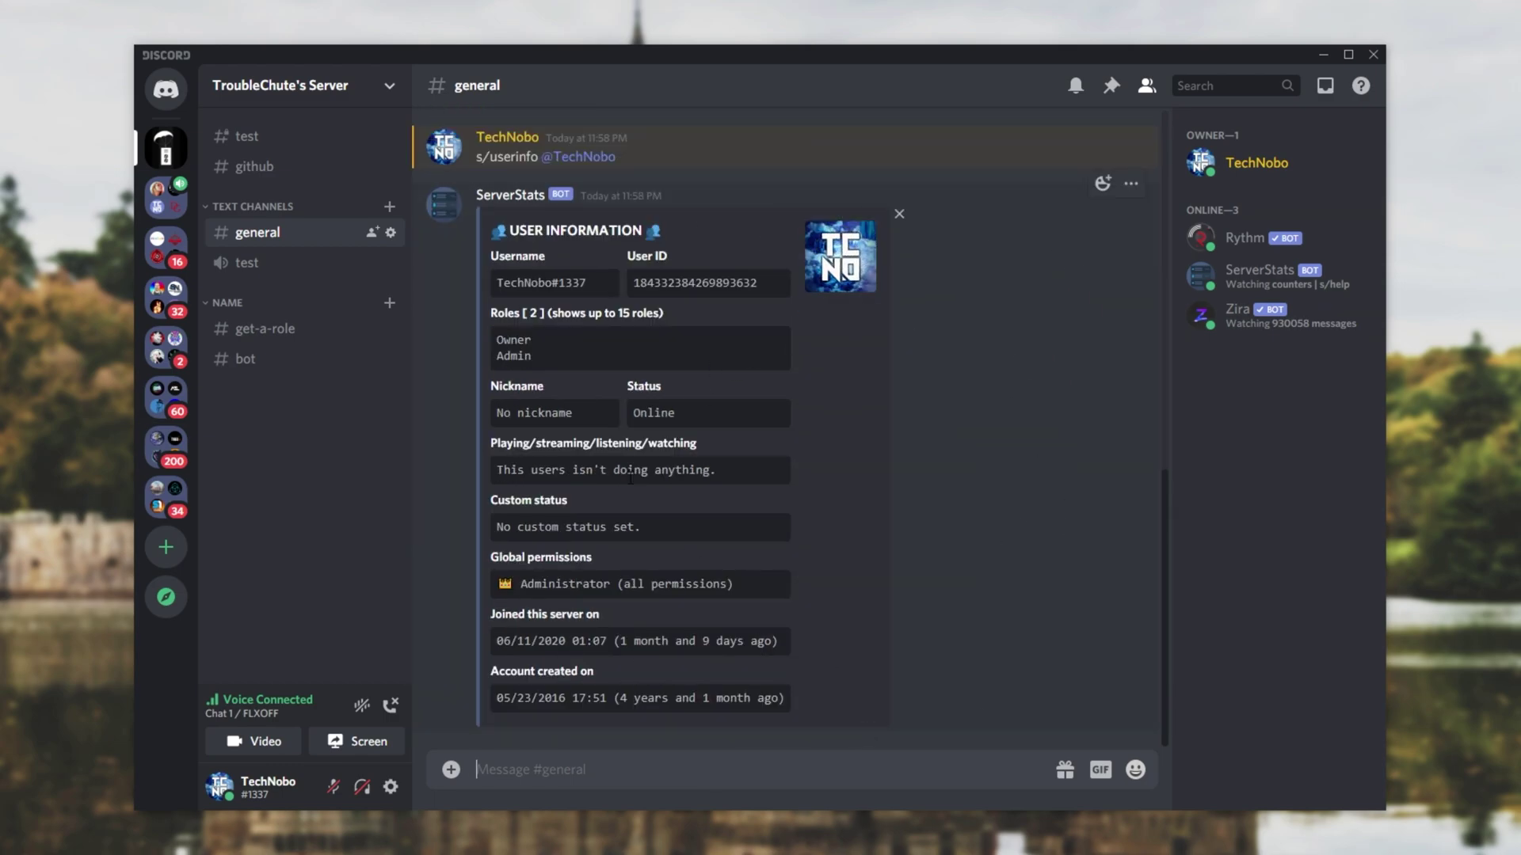
Examine the user information reply: user ID, username, roles, global permissions, server join date and account creation date
{"action": "double_click", "coordinate": [693, 283]}
{"action": "double_click", "coordinate": [533, 285]}
{"action": "double_click", "coordinate": [514, 340]}
{"action": "left_click_drag", "start_coordinate": [591, 558], "coordinate": [494, 610]}
{"action": "left_click_drag", "start_coordinate": [658, 641], "coordinate": [616, 615]}
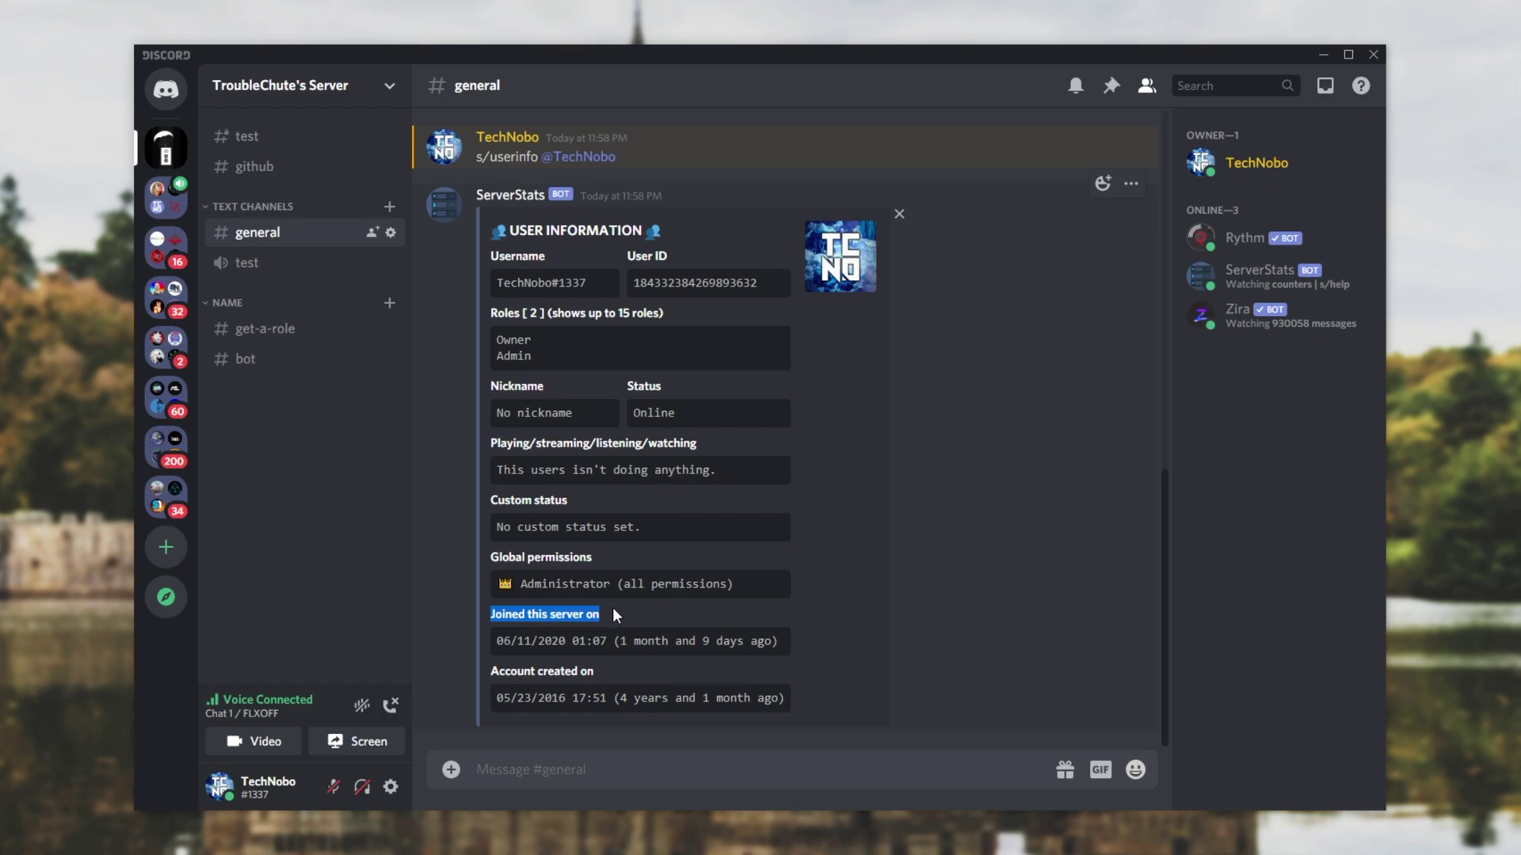
{"action": "left_click_drag", "start_coordinate": [499, 641], "coordinate": [788, 643]}
{"action": "left_click", "coordinate": [679, 648]}
{"action": "left_click_drag", "start_coordinate": [617, 643], "coordinate": [795, 654]}
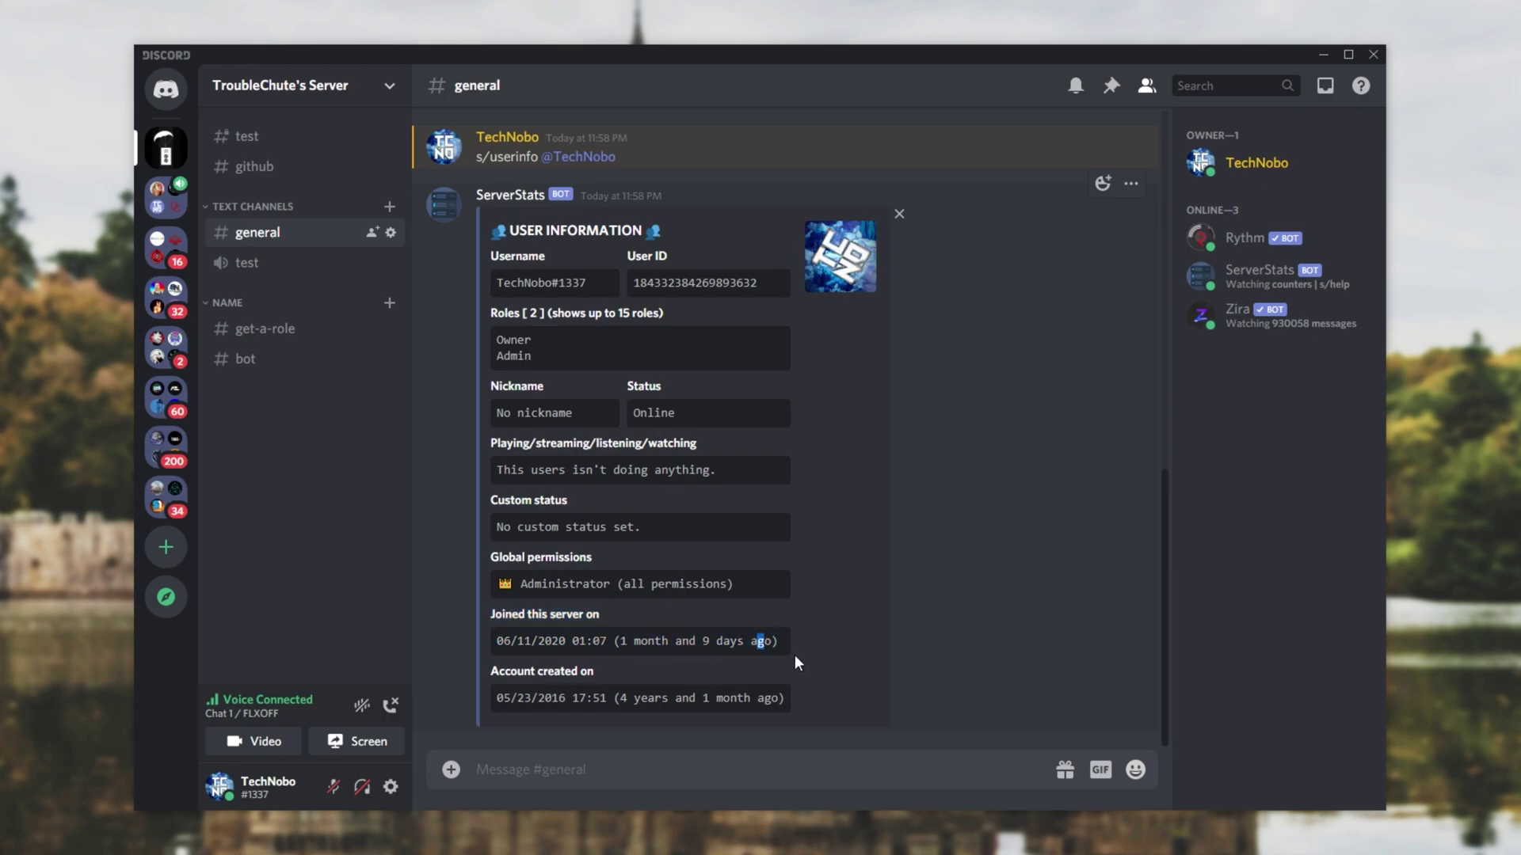
{"action": "left_click", "coordinate": [795, 654]}
{"action": "left_click_drag", "start_coordinate": [498, 664], "coordinate": [632, 673]}
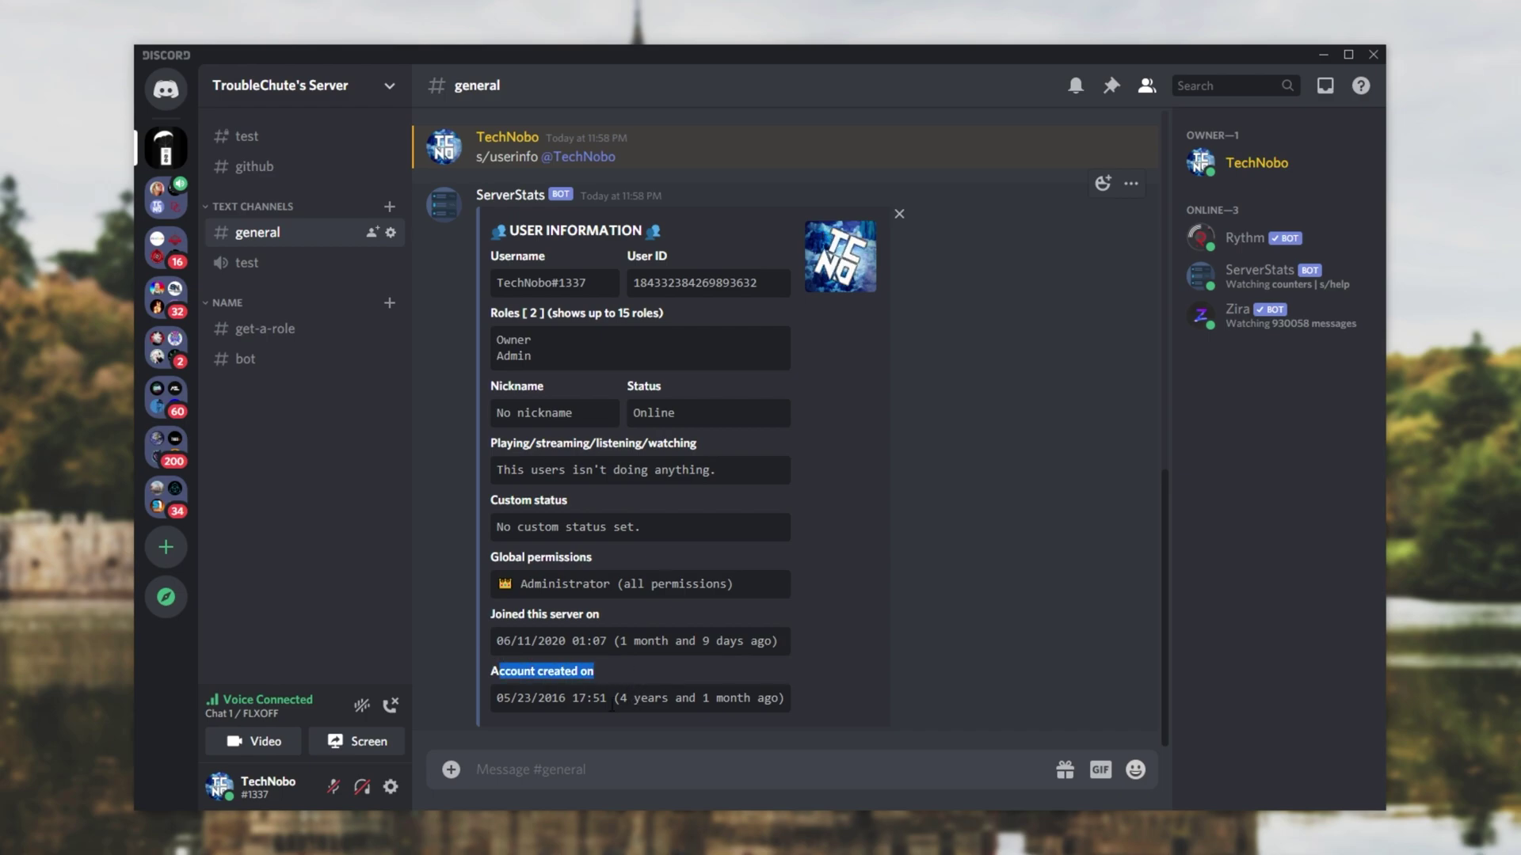
{"action": "left_click_drag", "start_coordinate": [504, 699], "coordinate": [791, 701]}
{"action": "left_click", "coordinate": [796, 698]}
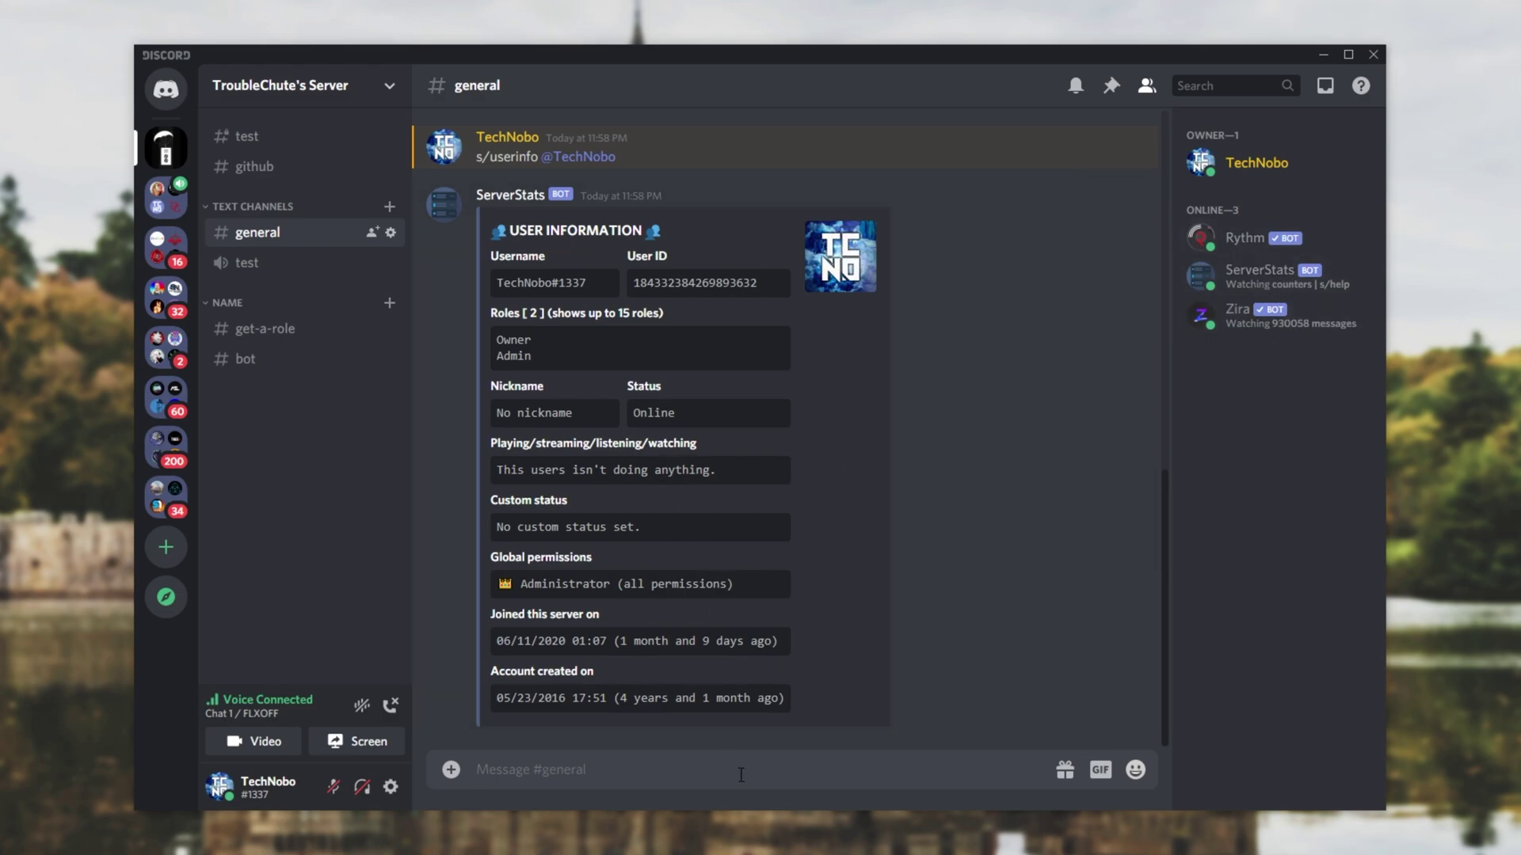
Send s/userinfo with a mention of the Rythm bot and highlight its server join date in the reply
{"action": "type", "text": "s/userinfo @r"}
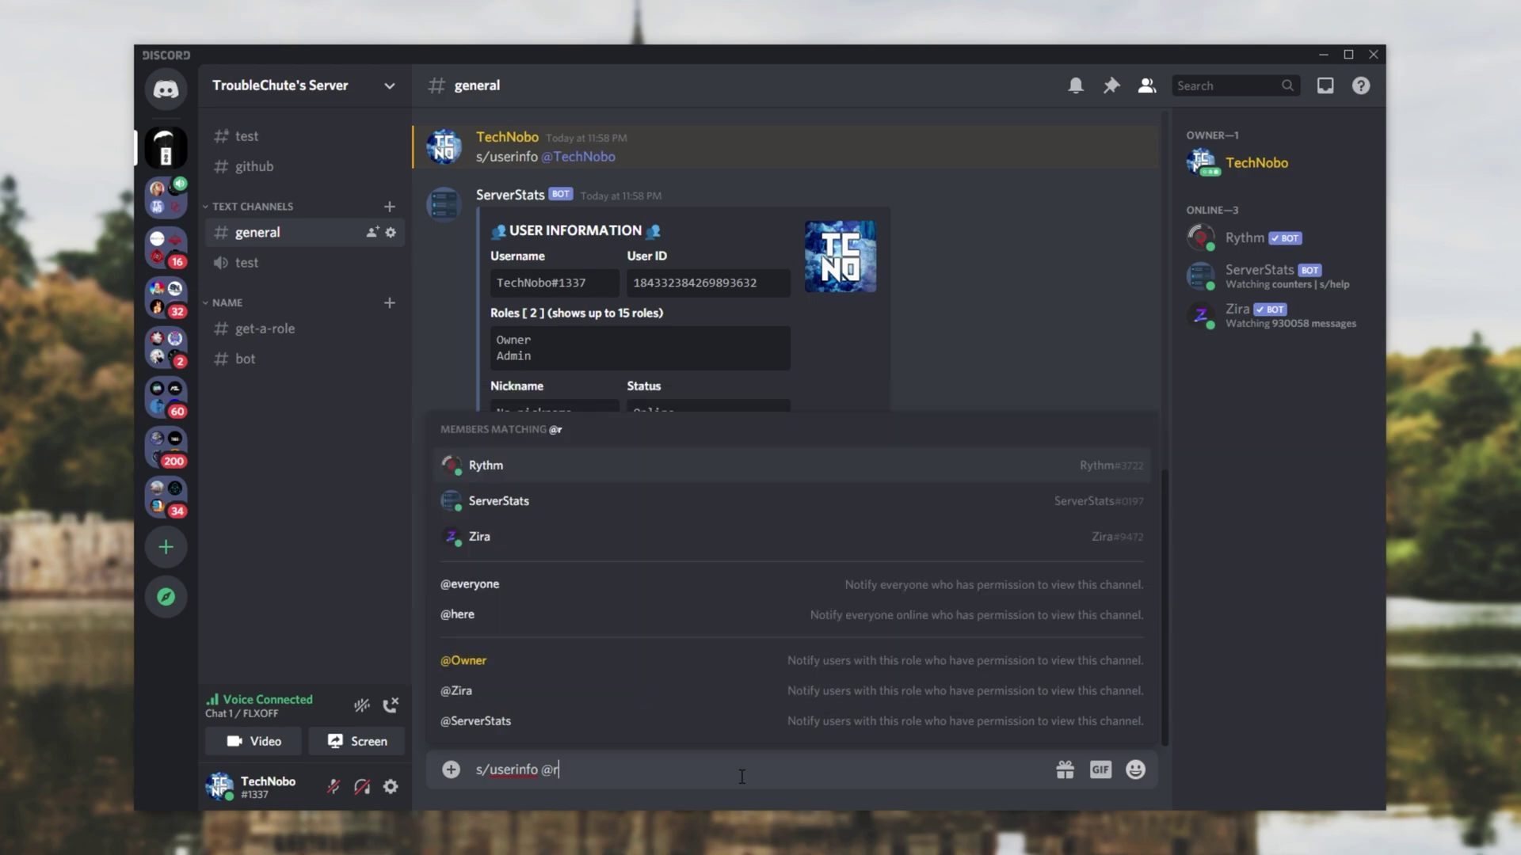
{"action": "key", "text": "Return"}
{"action": "key", "text": "Return"}
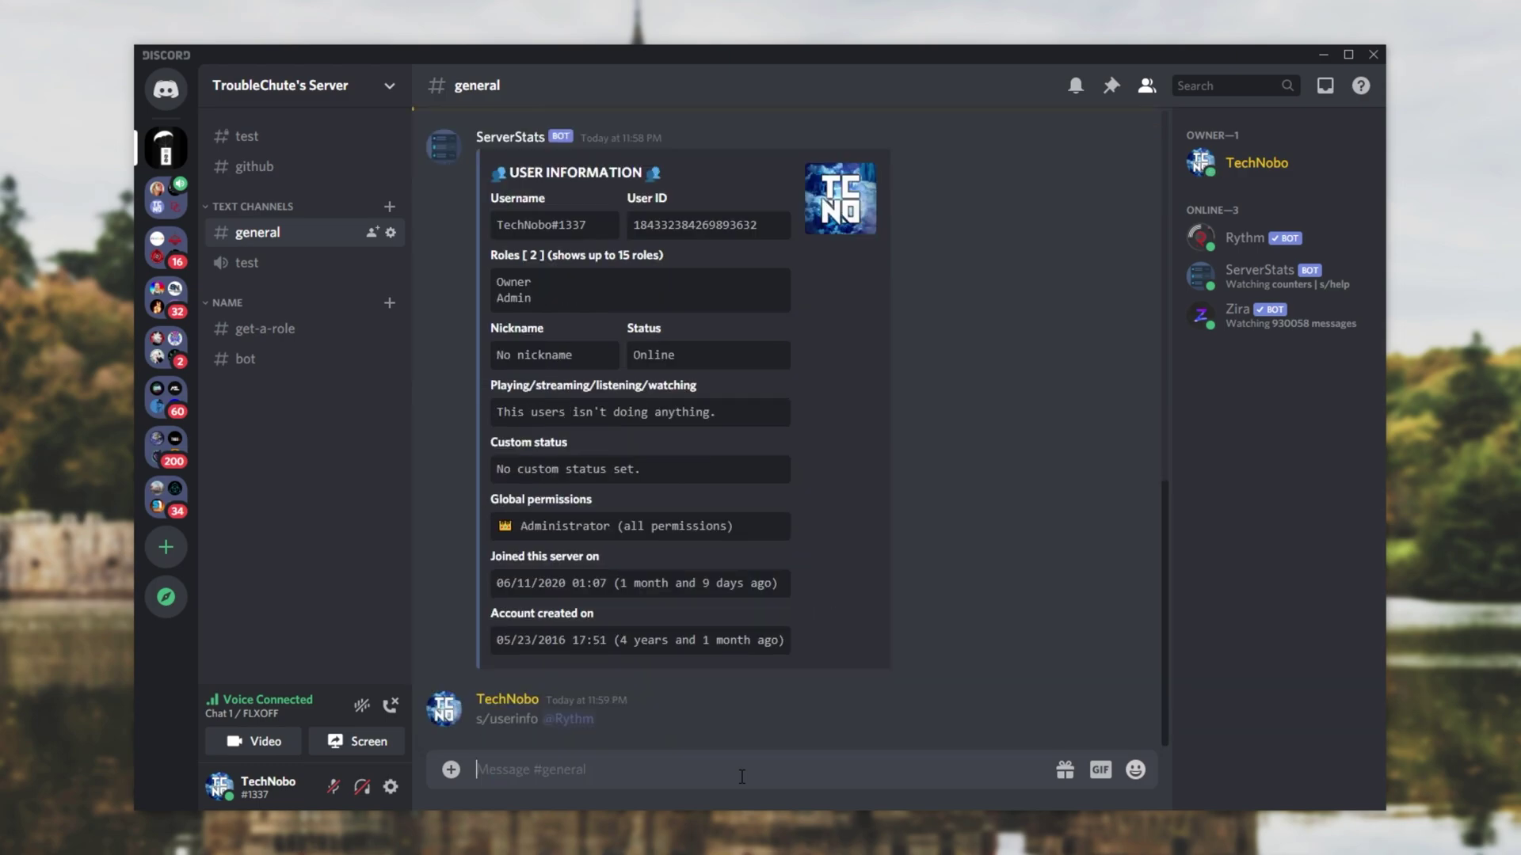
{"action": "left_click_drag", "start_coordinate": [496, 641], "coordinate": [798, 643]}
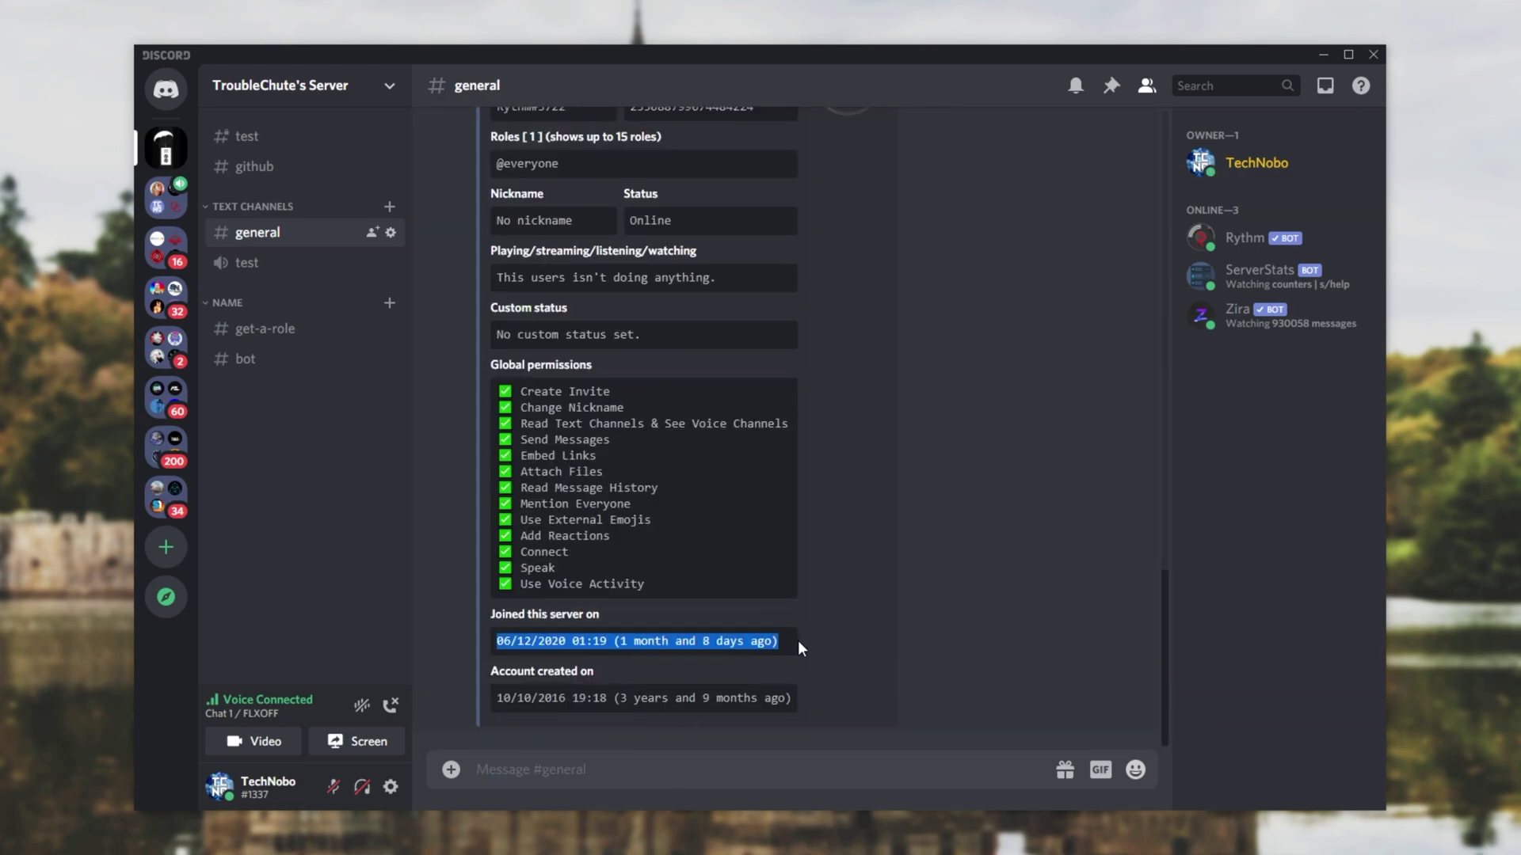
Open the permissions of the #test channel at the head of the channel list and add the ServerStats member to them
{"action": "left_click", "coordinate": [293, 329]}
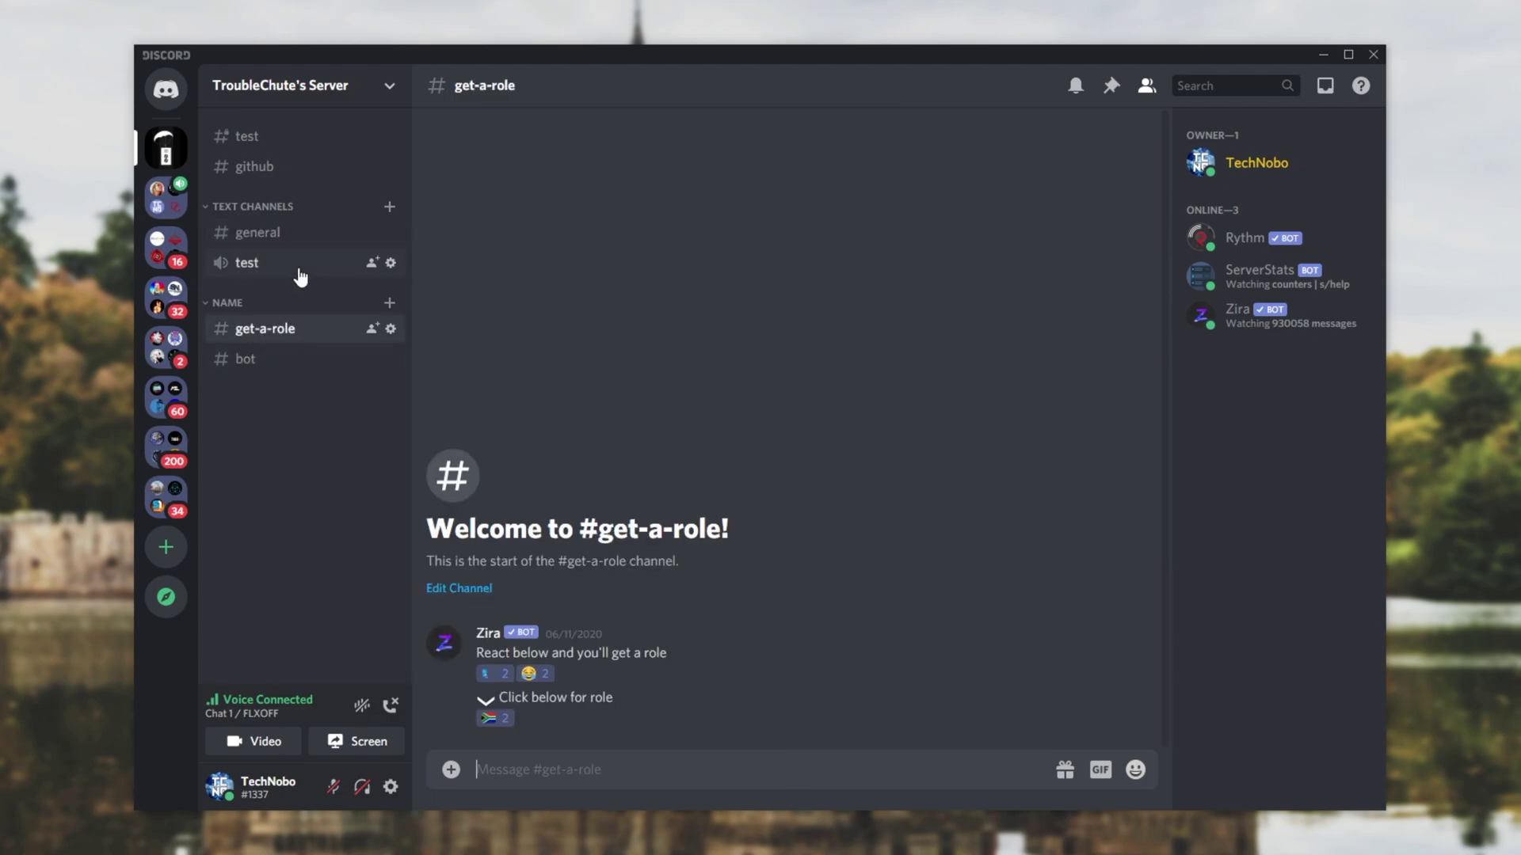
{"action": "left_click", "coordinate": [266, 136]}
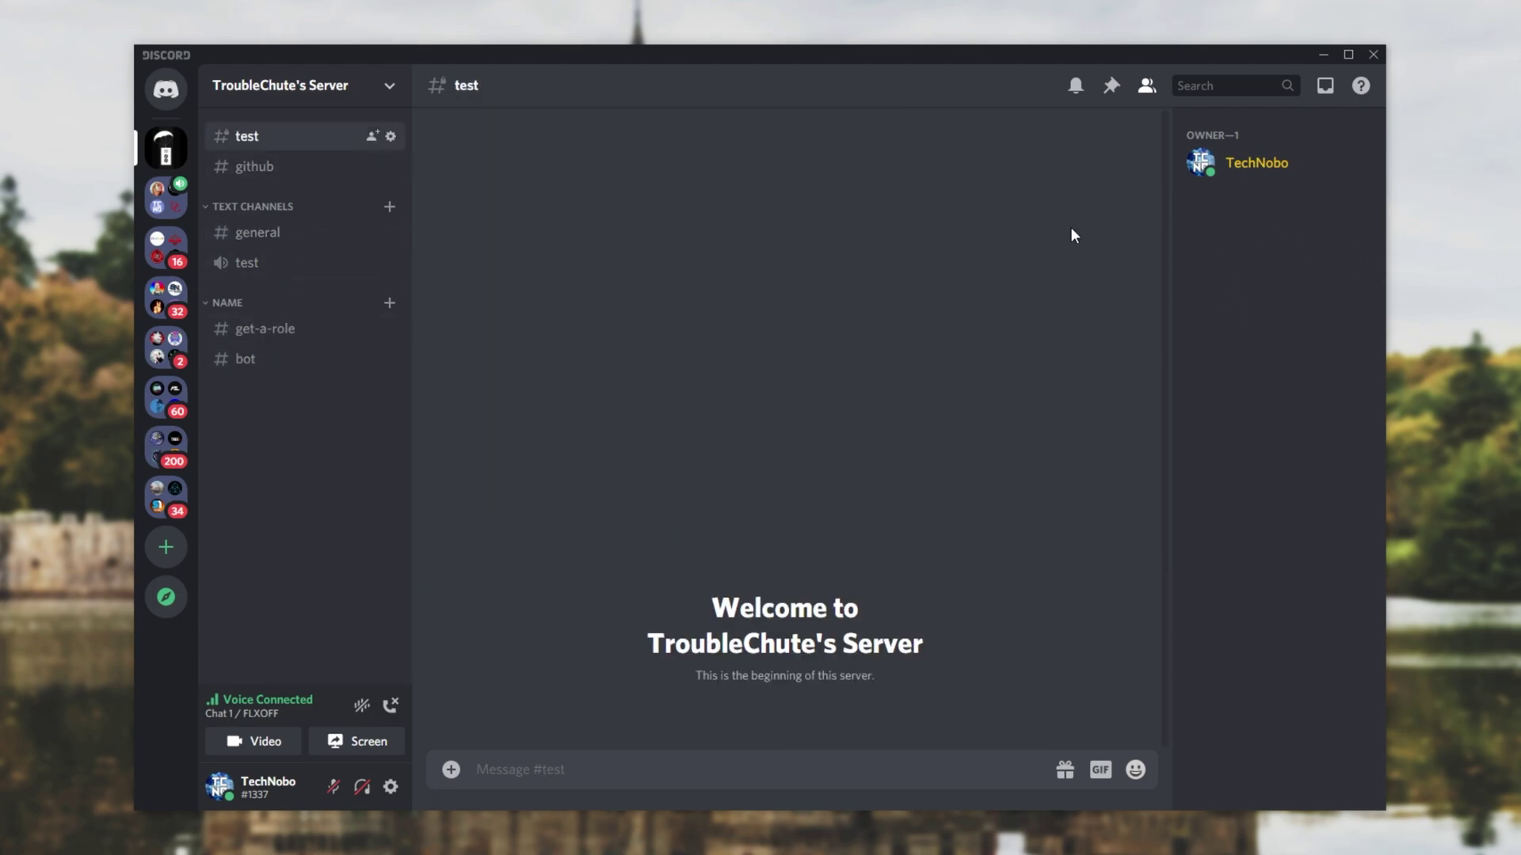
{"action": "left_click", "coordinate": [390, 136]}
{"action": "left_click", "coordinate": [362, 181]}
{"action": "left_click", "coordinate": [671, 125]}
{"action": "type", "text": "serv"}
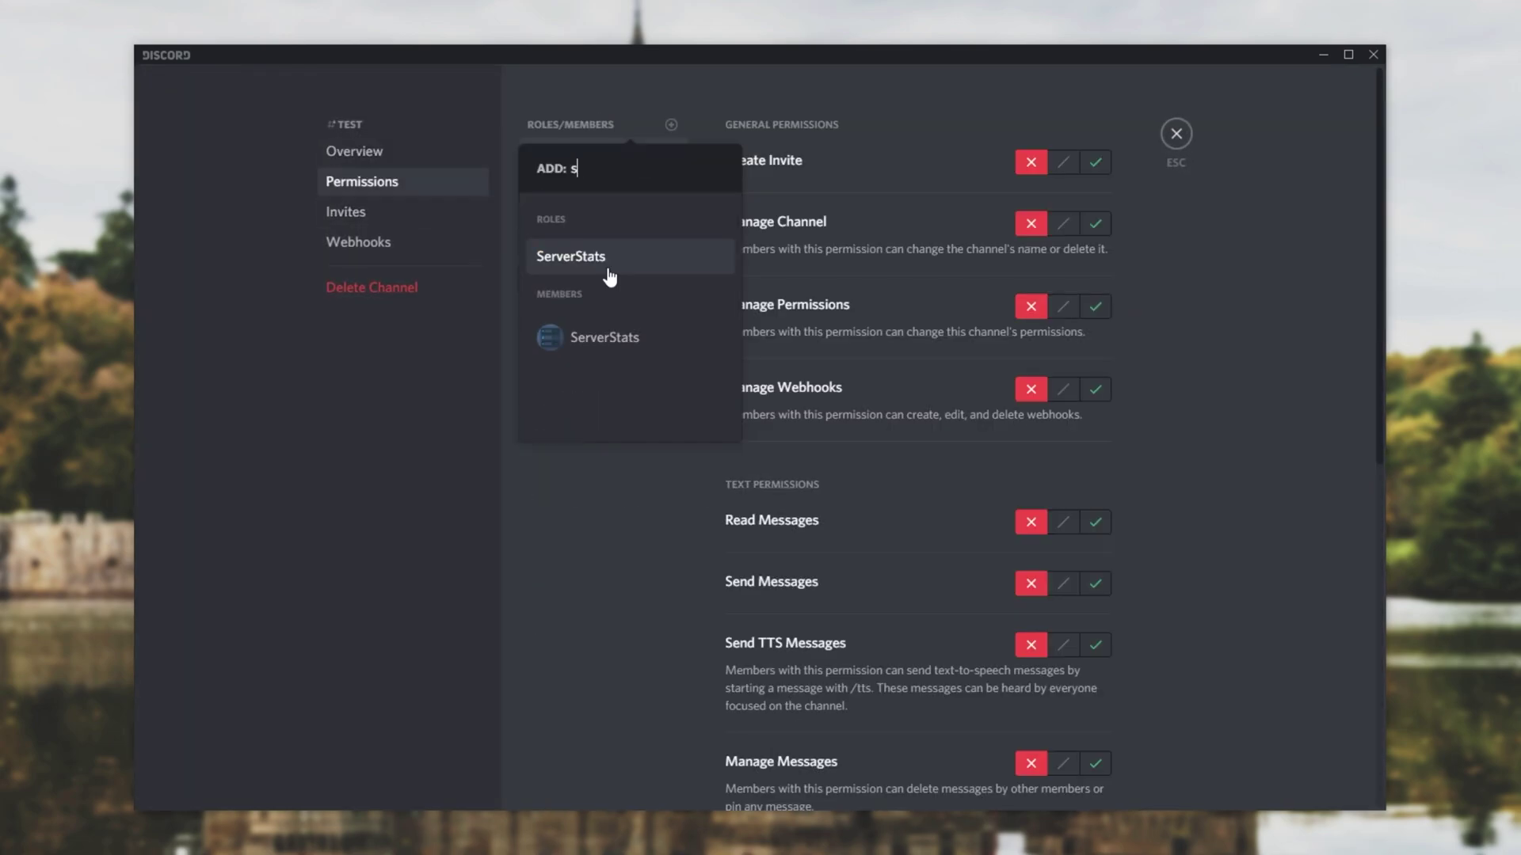
{"action": "left_click", "coordinate": [620, 339]}
Allow ServerStats channel permissions including Create Invite, Manage Channel, Manage Permissions, Read Messages, Send Messages and Send TTS Messages, and apply them
{"action": "left_click", "coordinate": [1096, 162]}
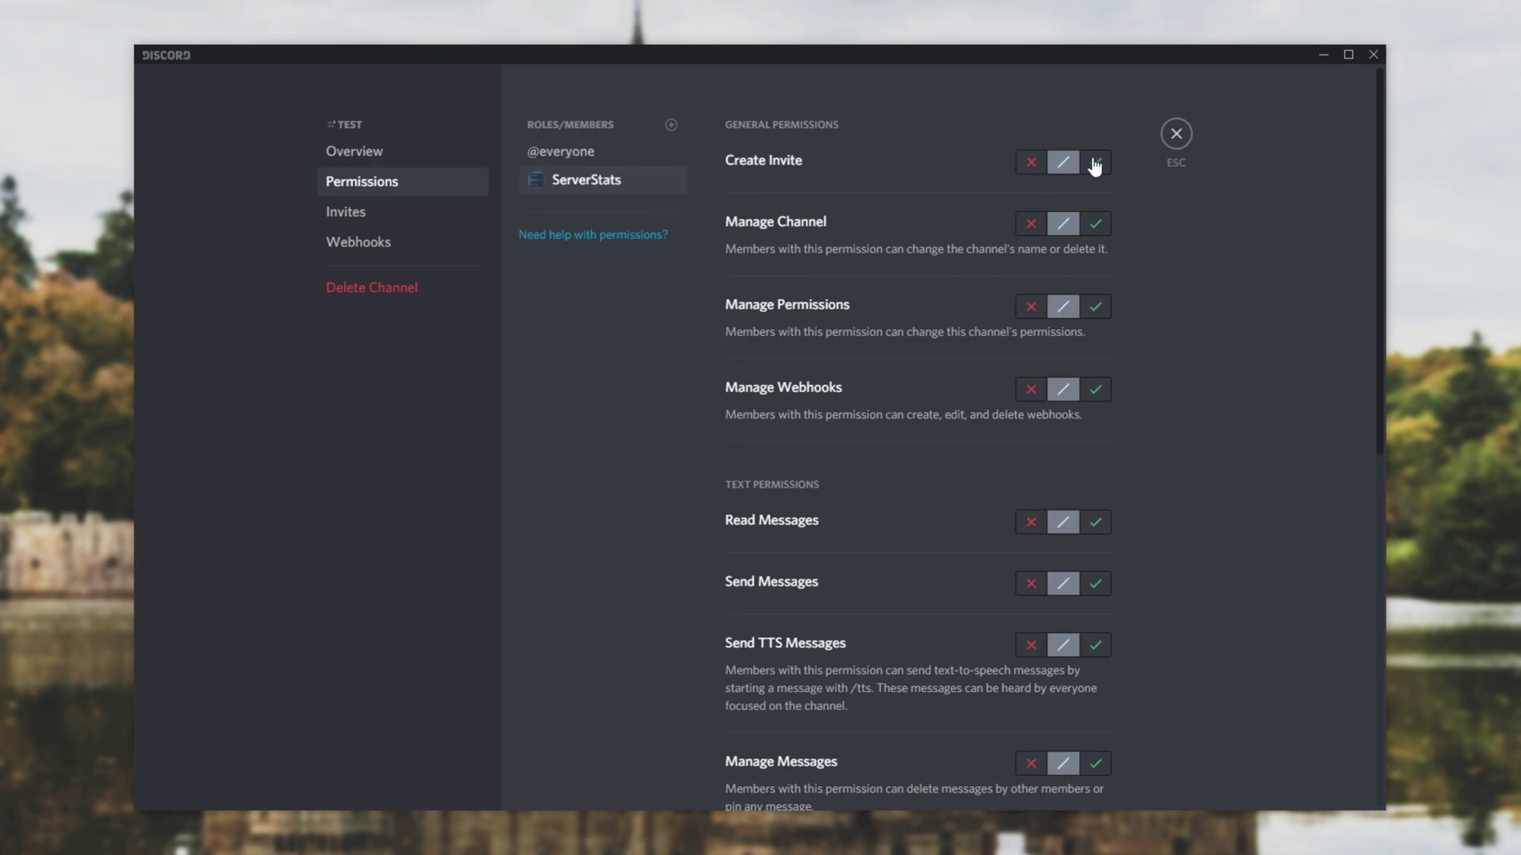
{"action": "left_click", "coordinate": [1096, 223]}
{"action": "left_click", "coordinate": [1096, 306]}
{"action": "left_click", "coordinate": [1096, 522]}
{"action": "left_click", "coordinate": [1096, 584]}
{"action": "left_click", "coordinate": [1096, 645]}
{"action": "scroll", "coordinate": [1099, 696], "scroll_direction": "down", "scroll_amount": 7}
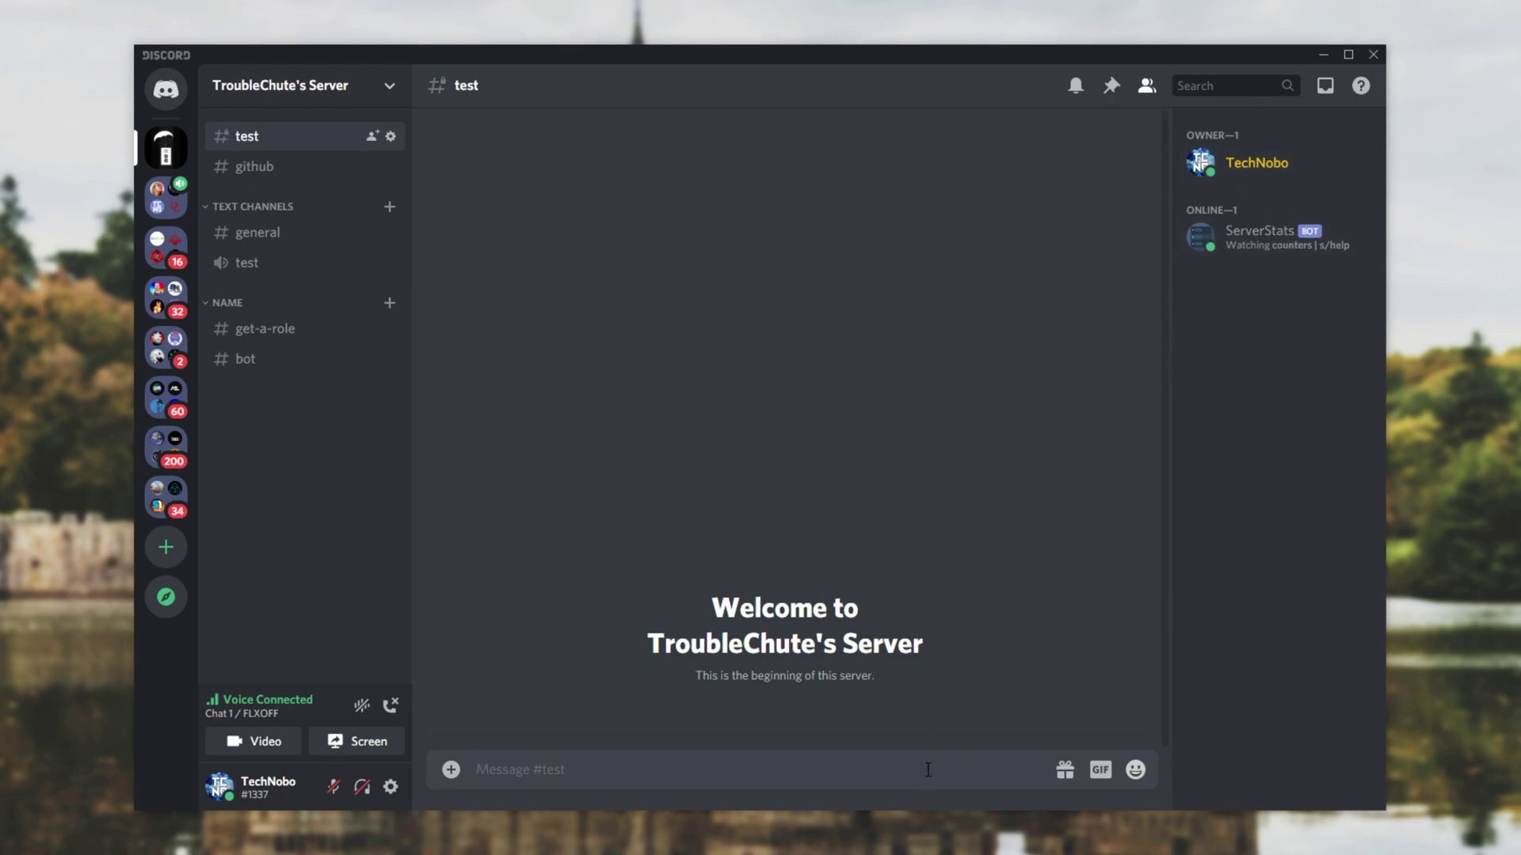
Draft "s/userinfo @r" in #test and copy the Rythm bot's user ID from the member list of #general
{"action": "type", "text": "s/userinfo @r"}
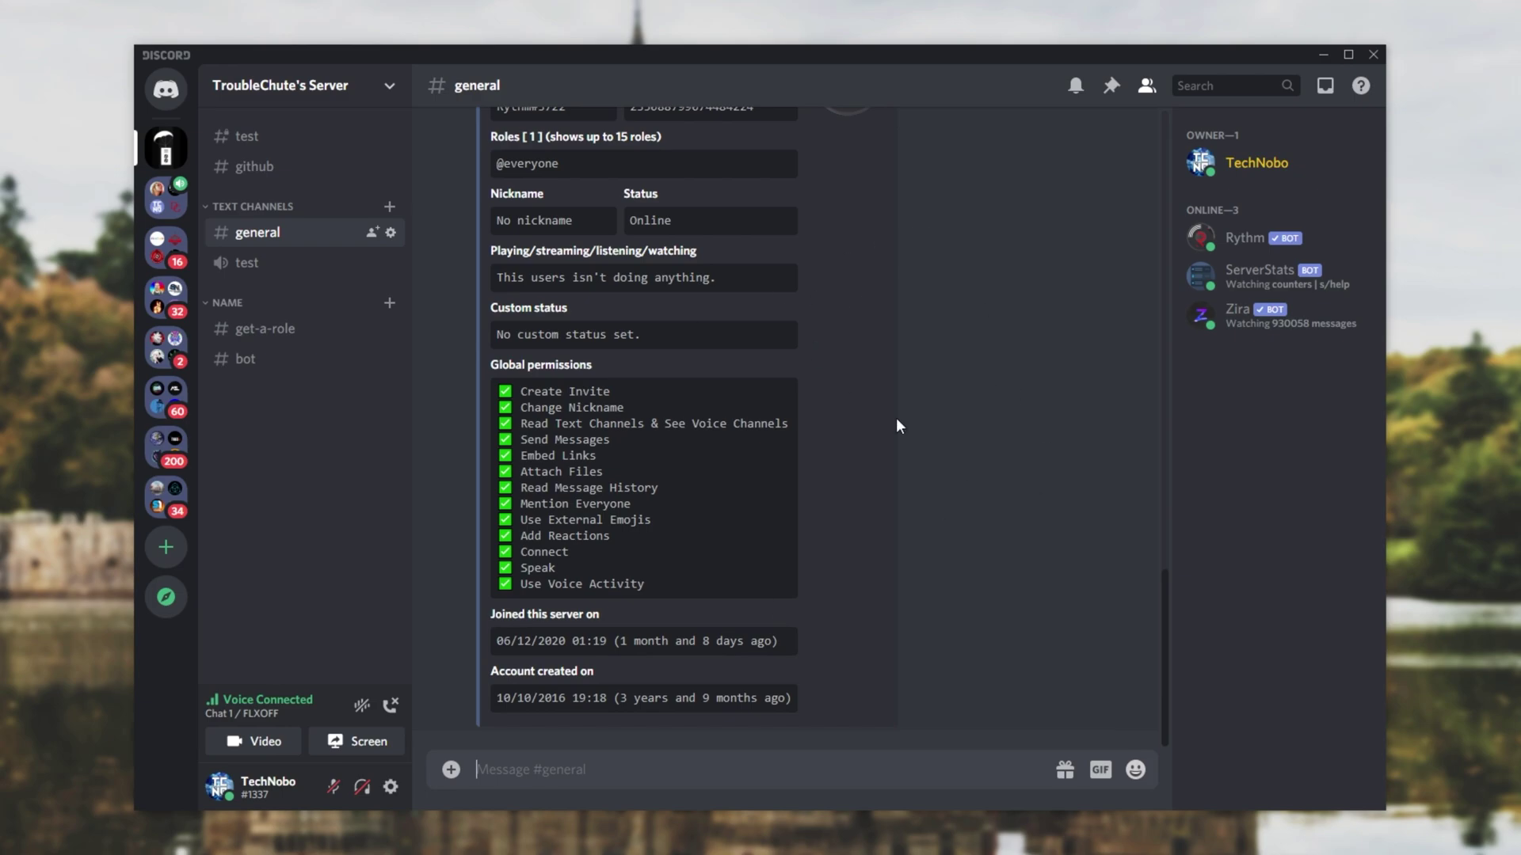
{"action": "right_click", "coordinate": [1235, 243]}
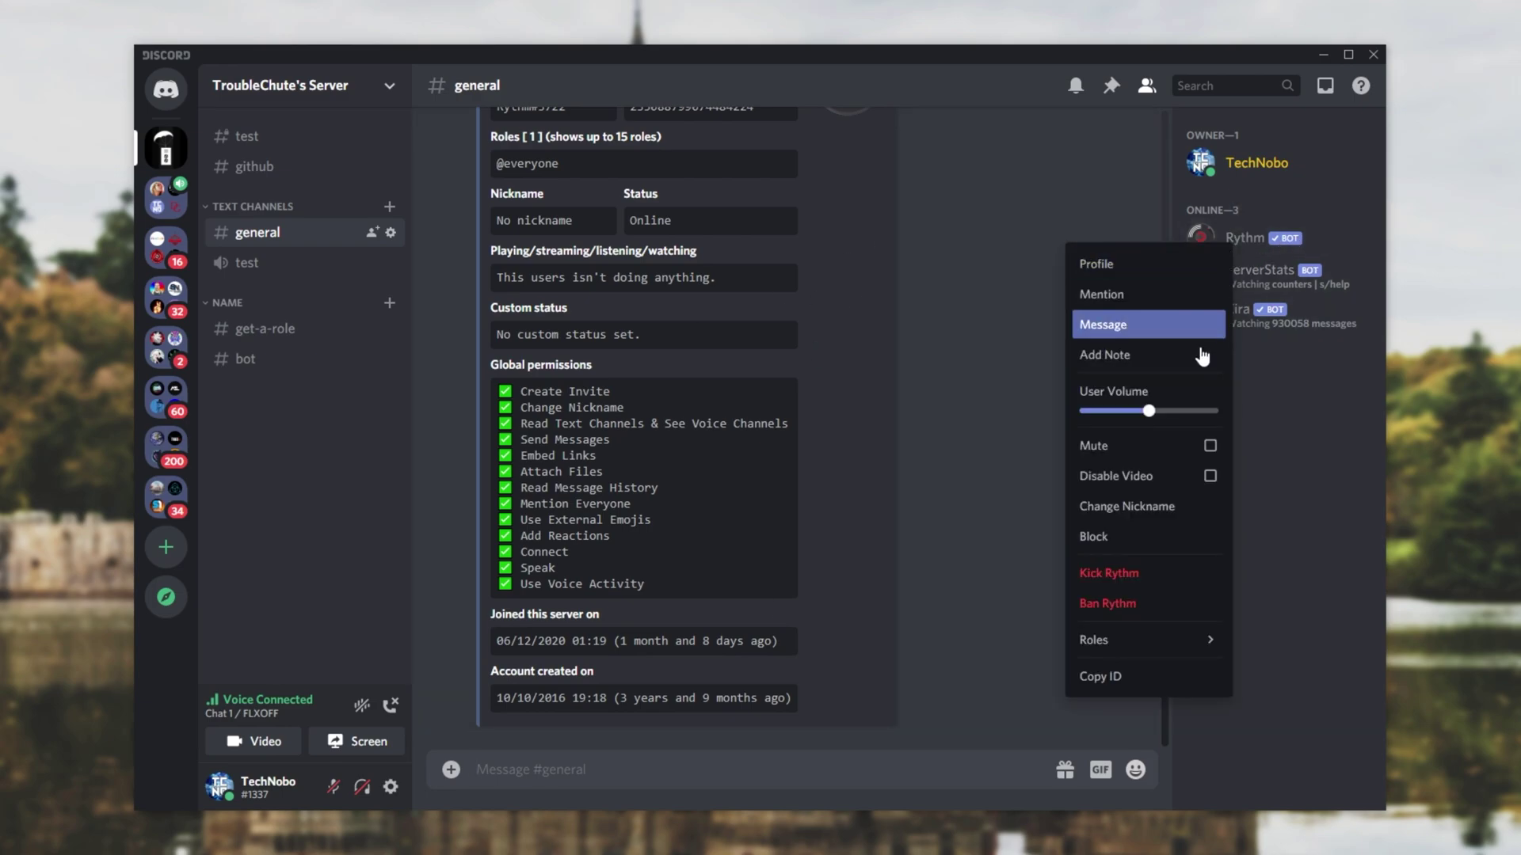
{"action": "left_click", "coordinate": [1185, 674]}
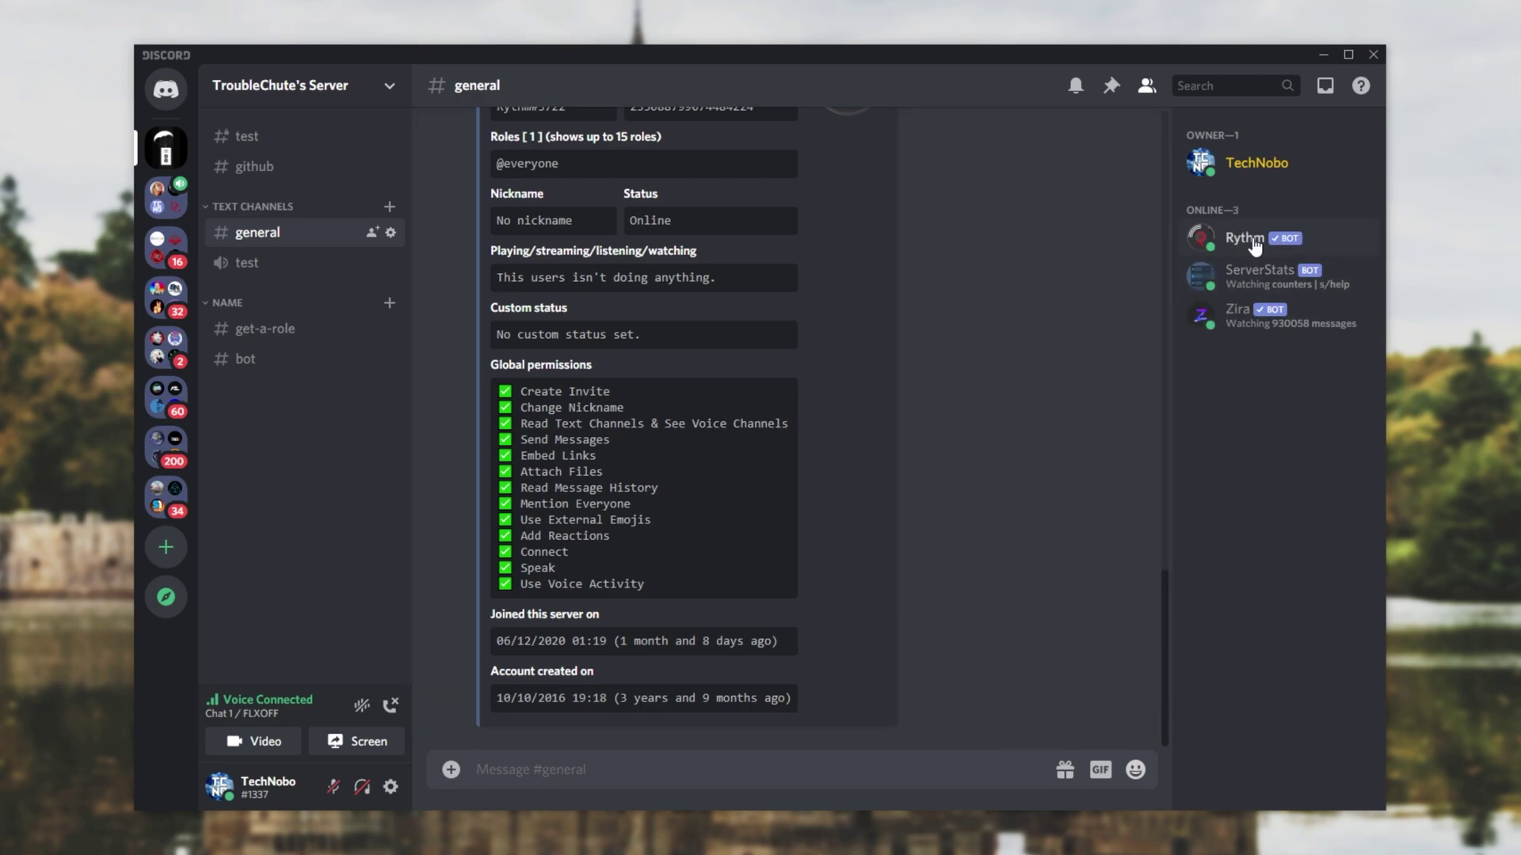
Check the Developer Mode setting in the advanced section of the Appearance settings
{"action": "left_click", "coordinate": [392, 773]}
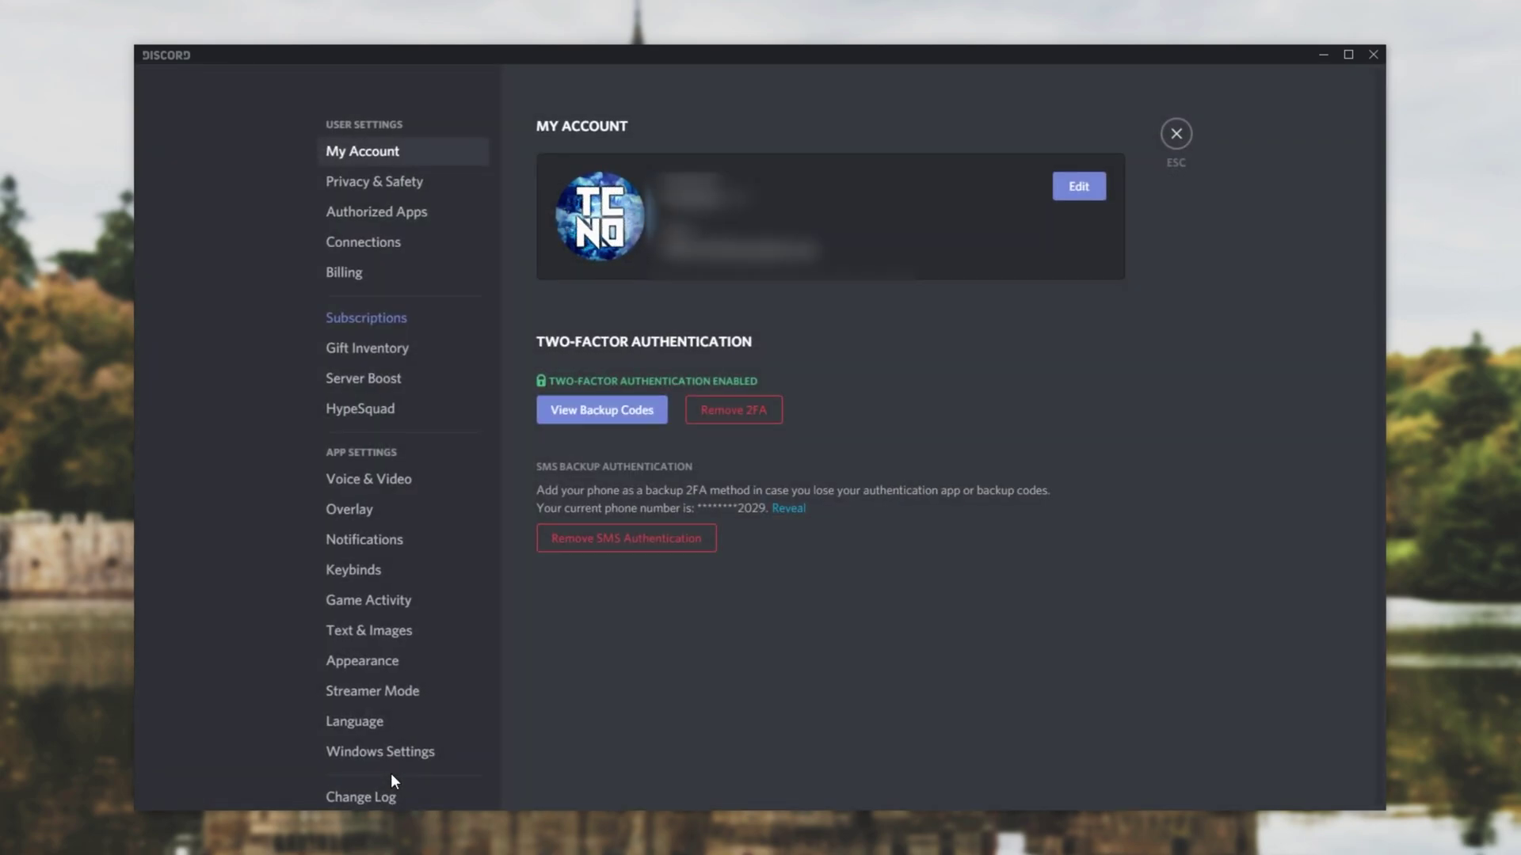
{"action": "left_click", "coordinate": [373, 663]}
{"action": "scroll", "coordinate": [728, 594], "scroll_direction": "down", "scroll_amount": 8}
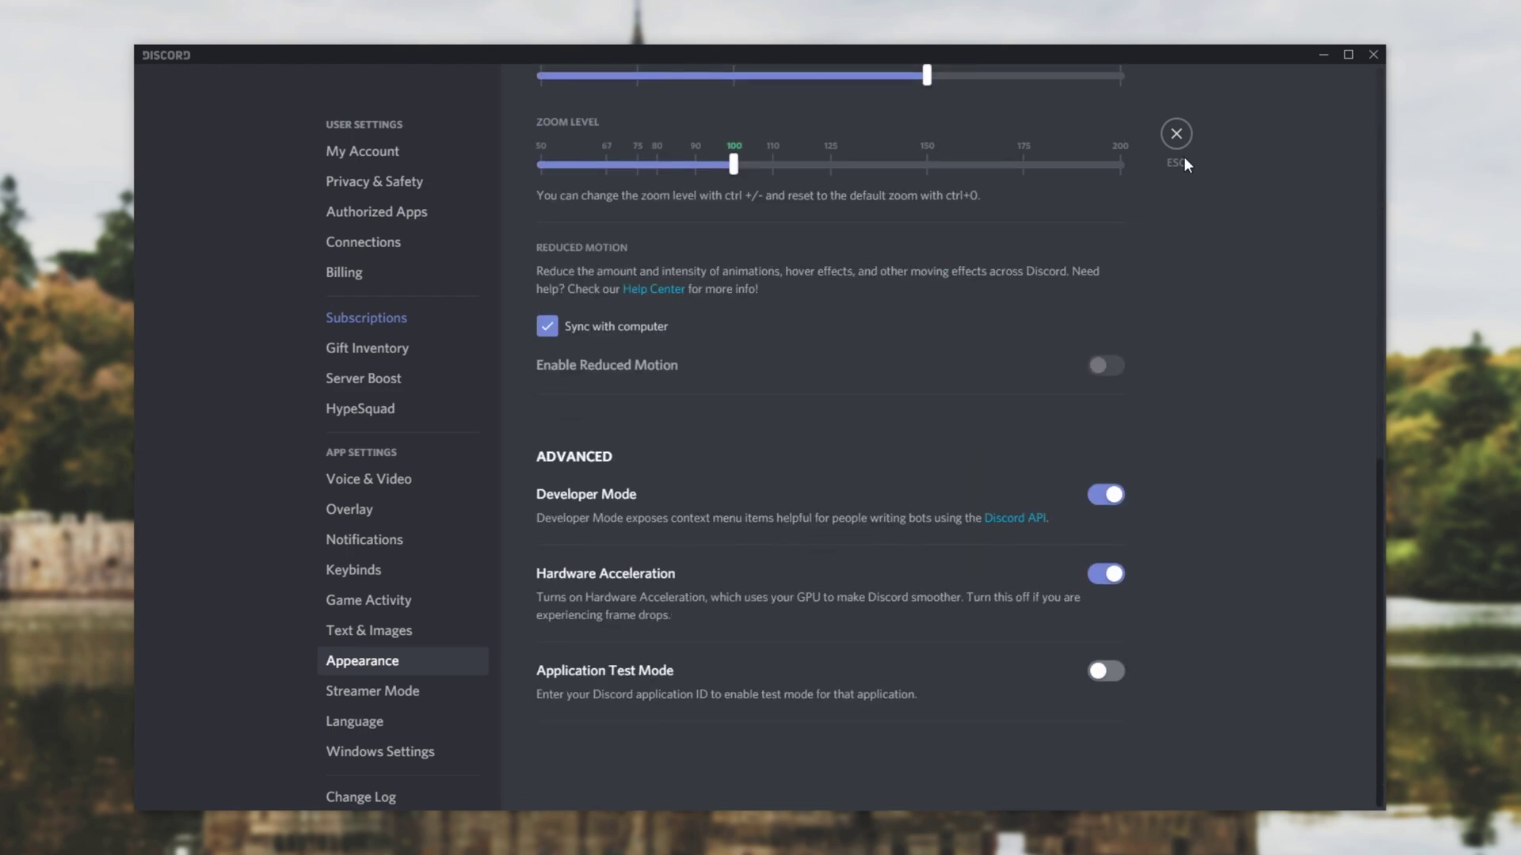
{"action": "left_click", "coordinate": [1175, 134]}
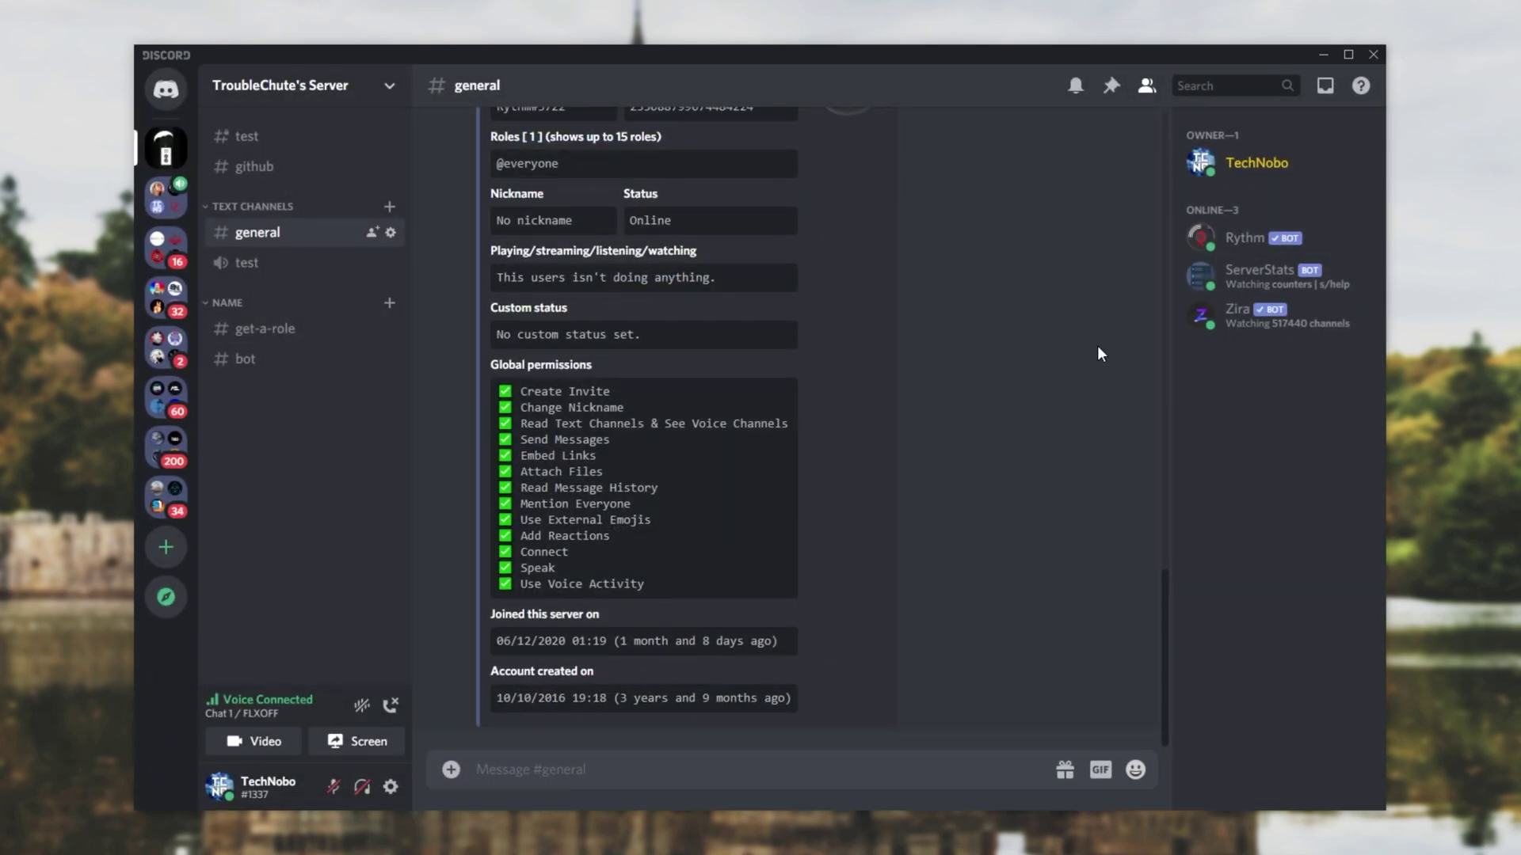
Copy the Rythm bot's user ID and replace @r in the #test draft with that ID enclosed in <@ and >
{"action": "right_click", "coordinate": [1245, 237]}
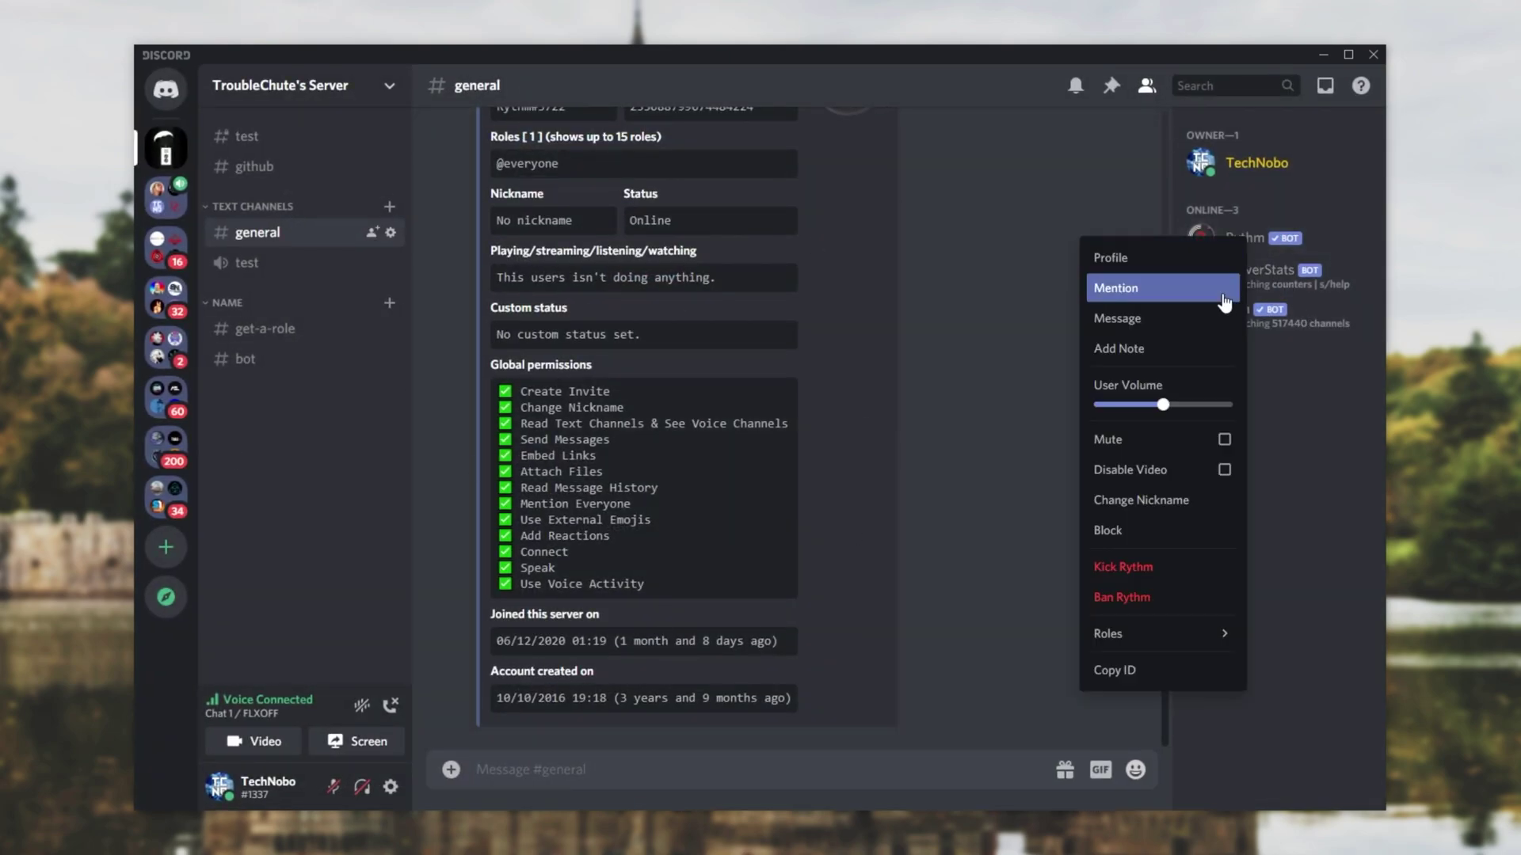
{"action": "left_click", "coordinate": [1173, 671]}
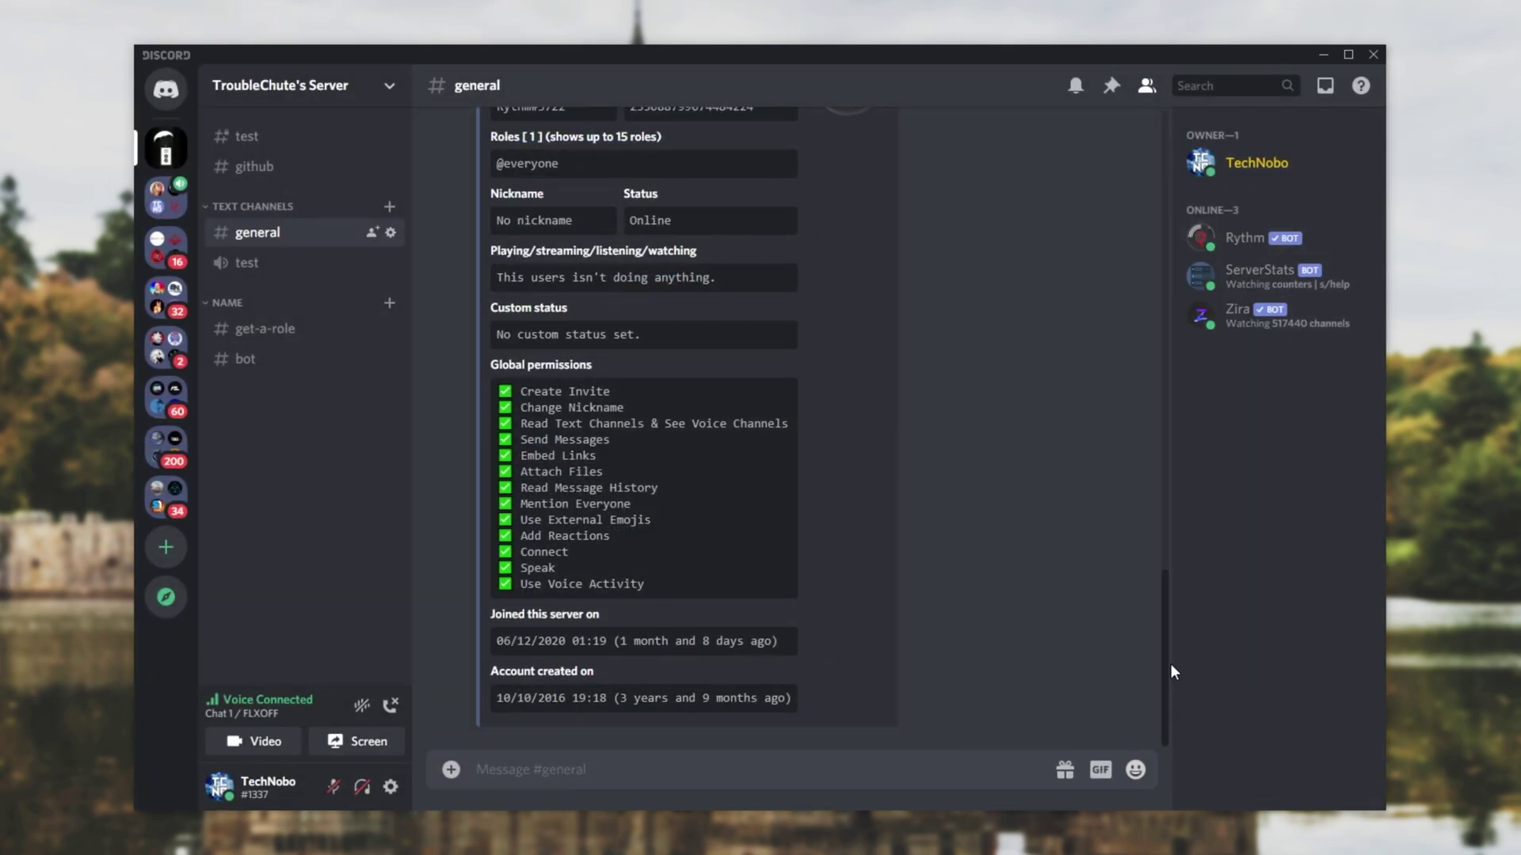
{"action": "left_click", "coordinate": [252, 141]}
{"action": "key", "text": "shift+Left"}
{"action": "key", "text": "shift+Left"}
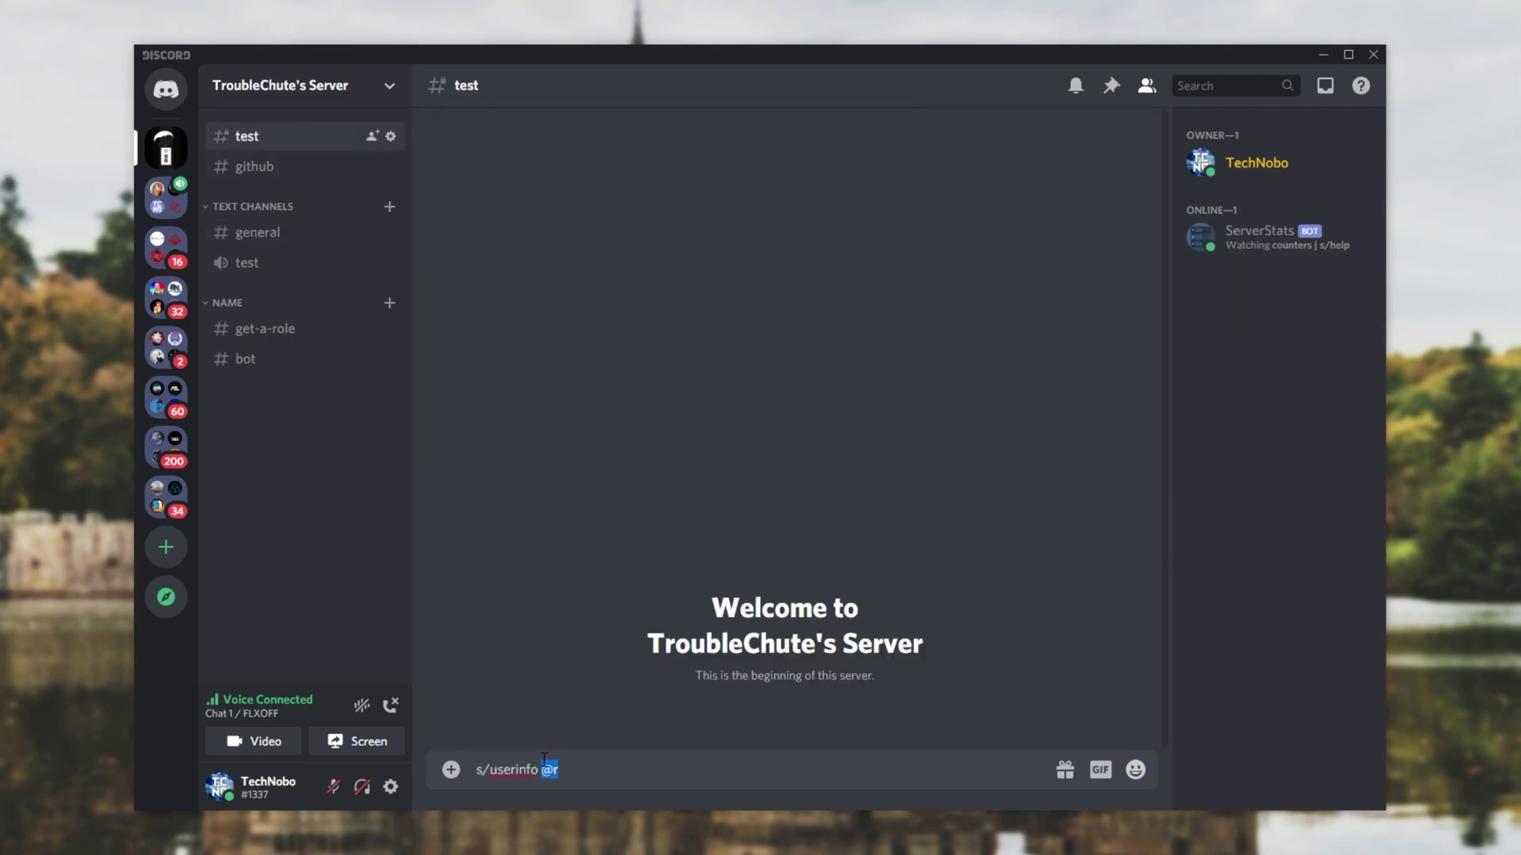
{"action": "key", "text": "BackSpace"}
{"action": "type", "text": "<>@"}
{"action": "key", "text": "ctrl+v"}
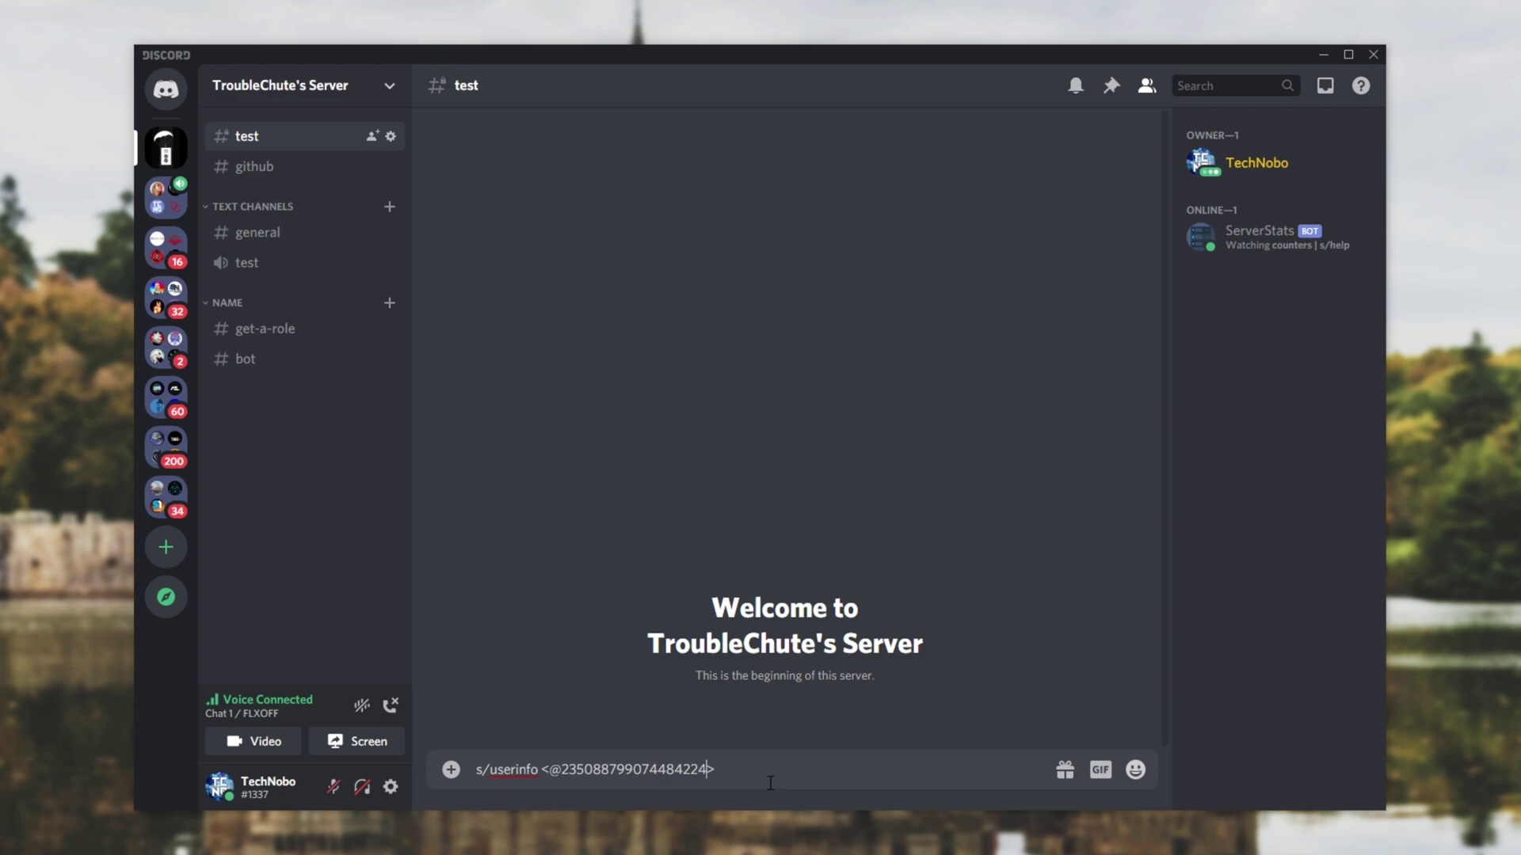
Highlight the parts of the ID mention in the draft and send the s/userinfo command in #test
{"action": "key", "text": "ctrl+Left"}
{"action": "key", "text": "ctrl+Left"}
{"action": "key", "text": "shift+Right"}
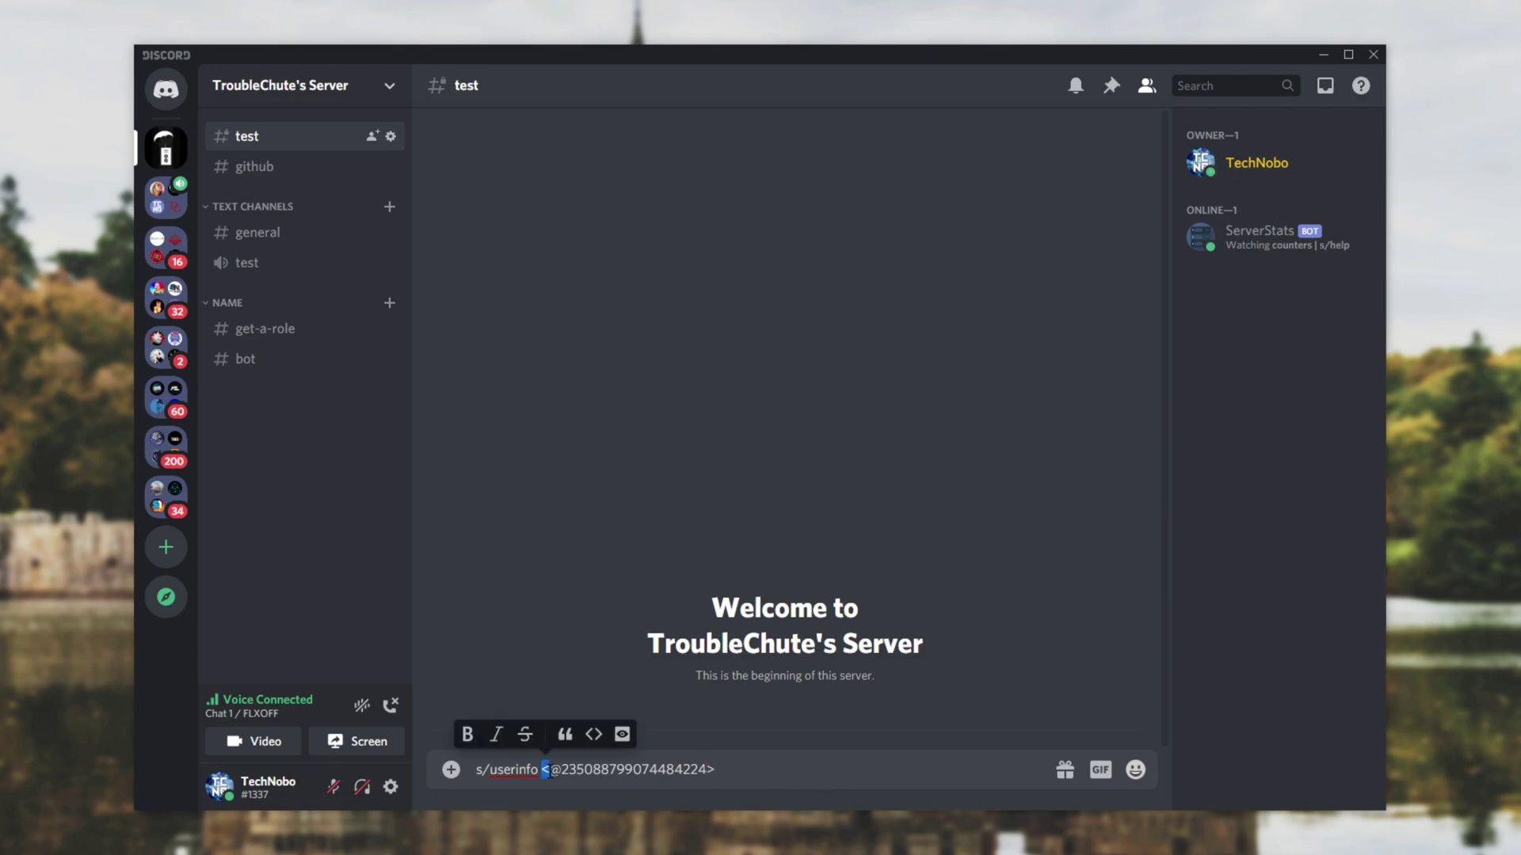
{"action": "key", "text": "Right"}
{"action": "key", "text": "Right"}
{"action": "key", "text": "ctrl+shift+Right"}
{"action": "left_click", "coordinate": [737, 775]}
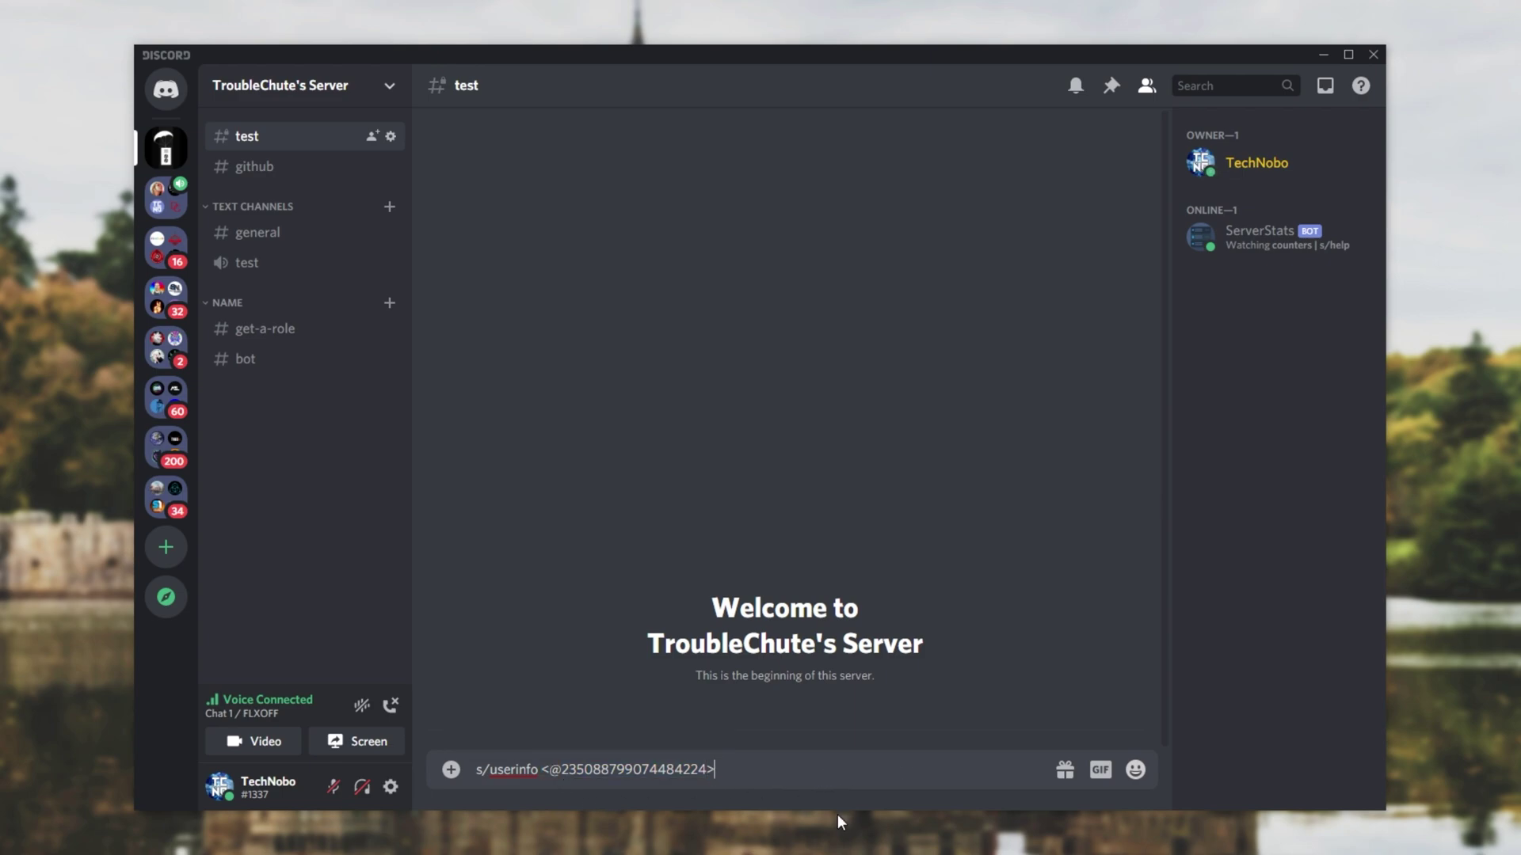
{"action": "key", "text": "Return"}
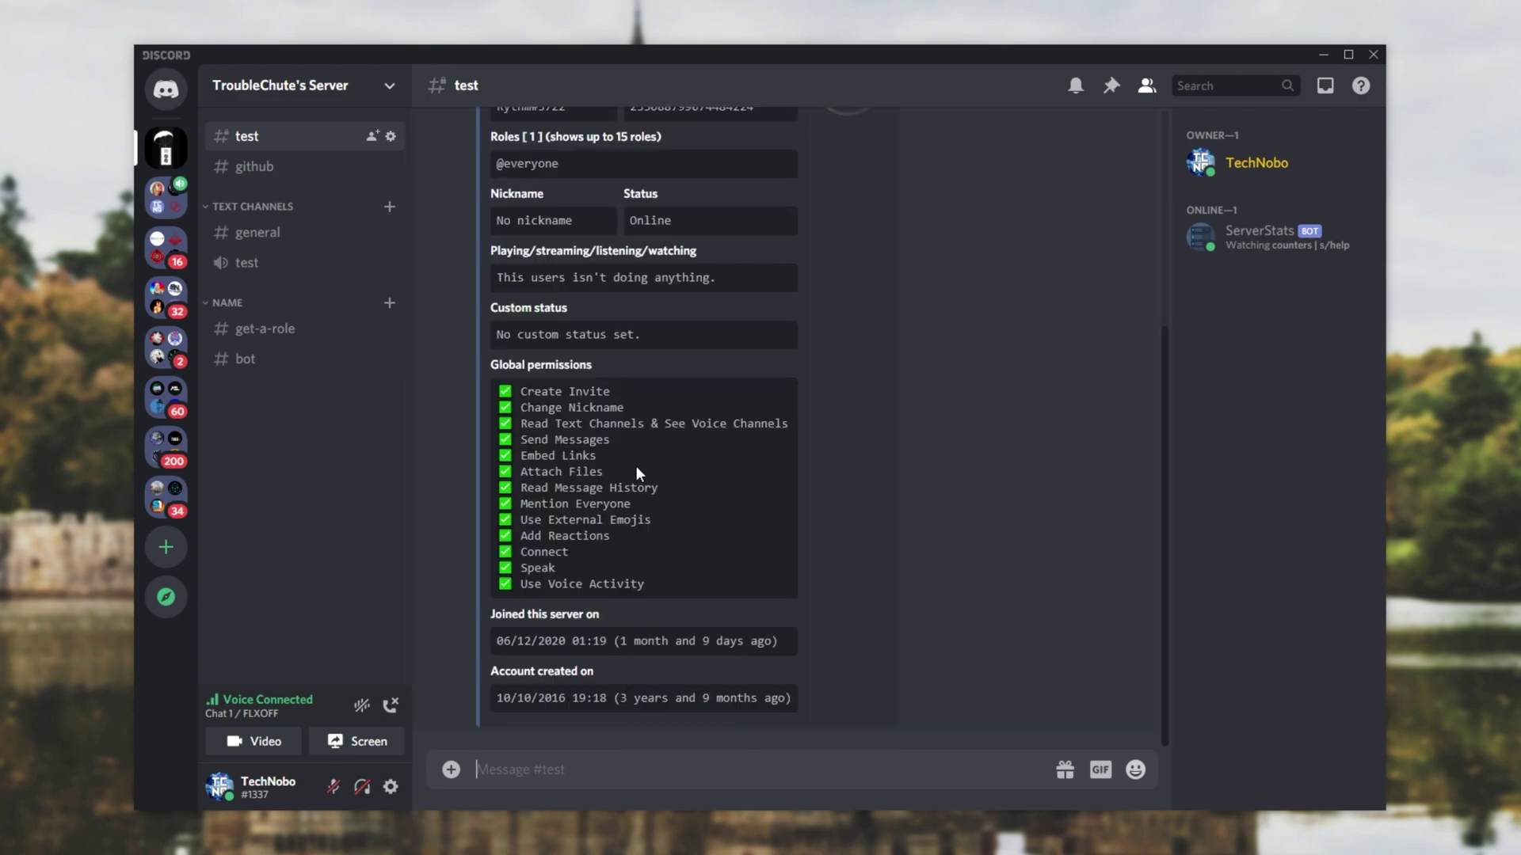
View the profile card behind the Rythm mention in #test and highlight the server join date in the bot's reply
{"action": "scroll", "coordinate": [626, 436], "scroll_direction": "up", "scroll_amount": 5}
{"action": "left_click", "coordinate": [568, 309]}
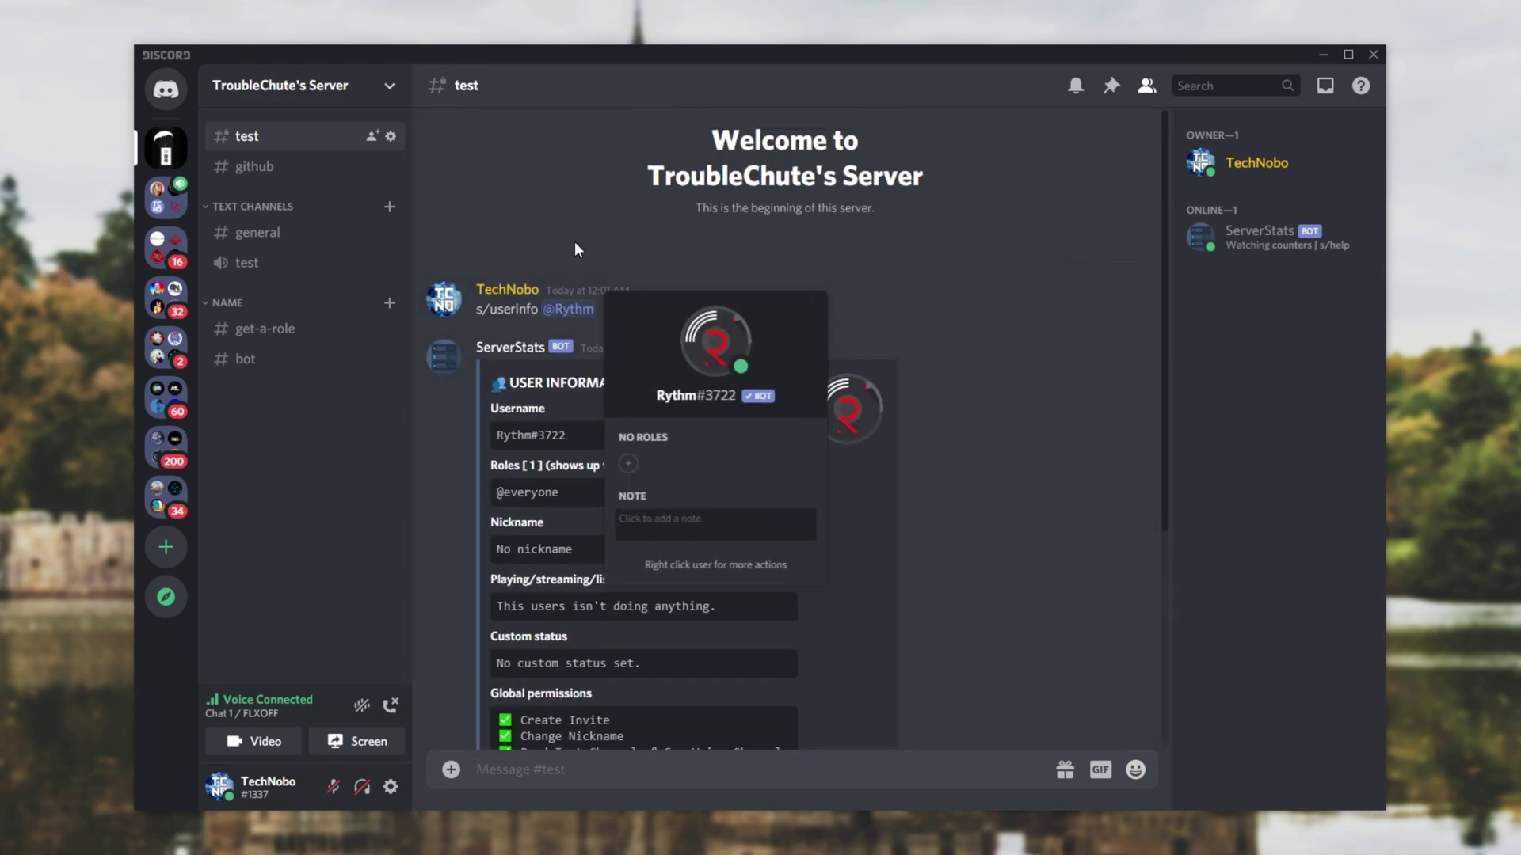
{"action": "left_click", "coordinate": [952, 269]}
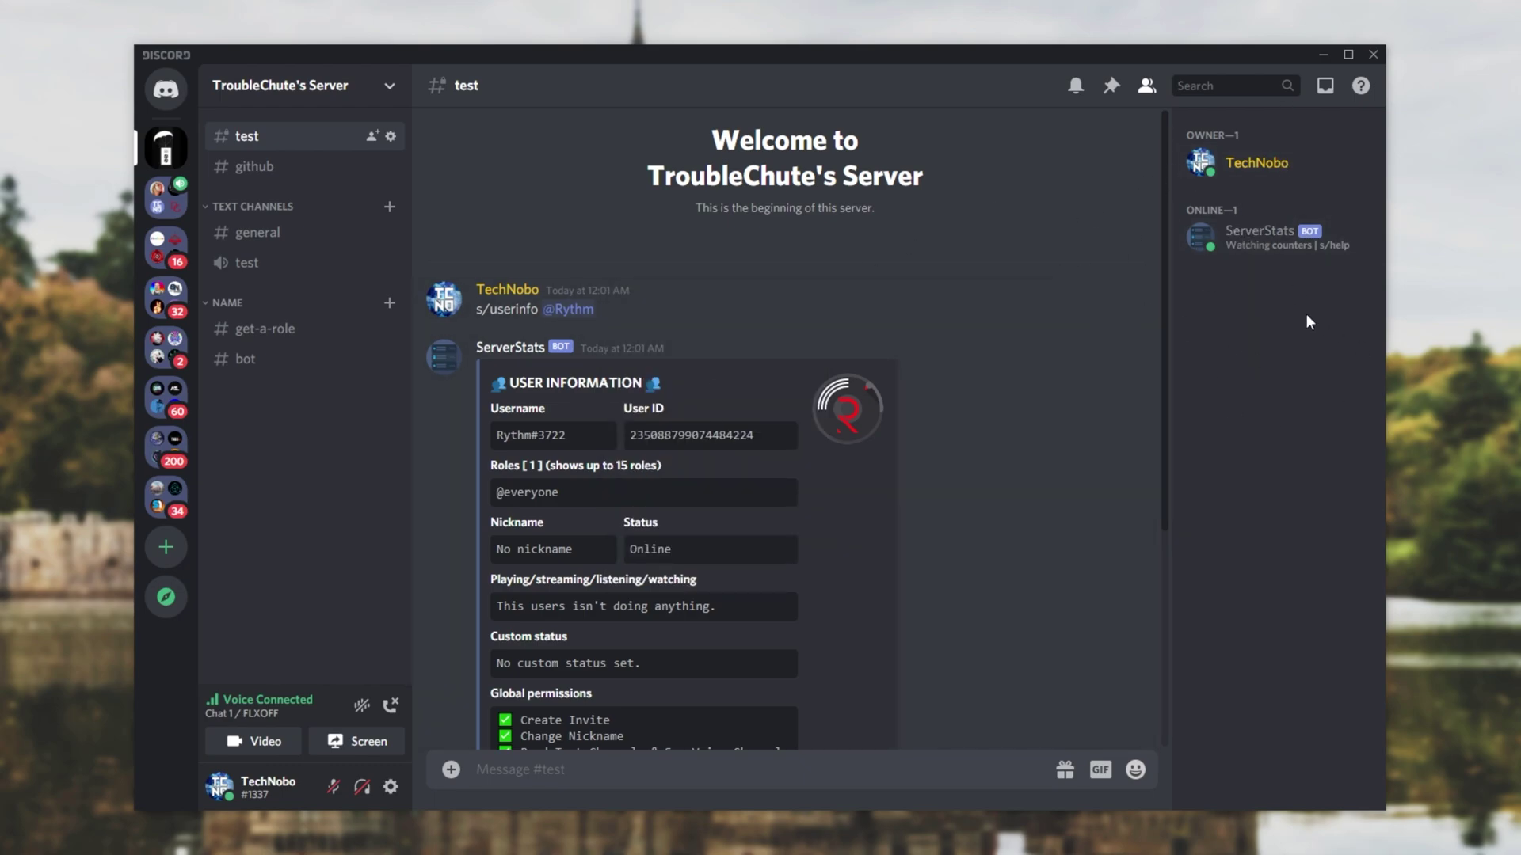
{"action": "scroll", "coordinate": [895, 396], "scroll_direction": "down", "scroll_amount": 4}
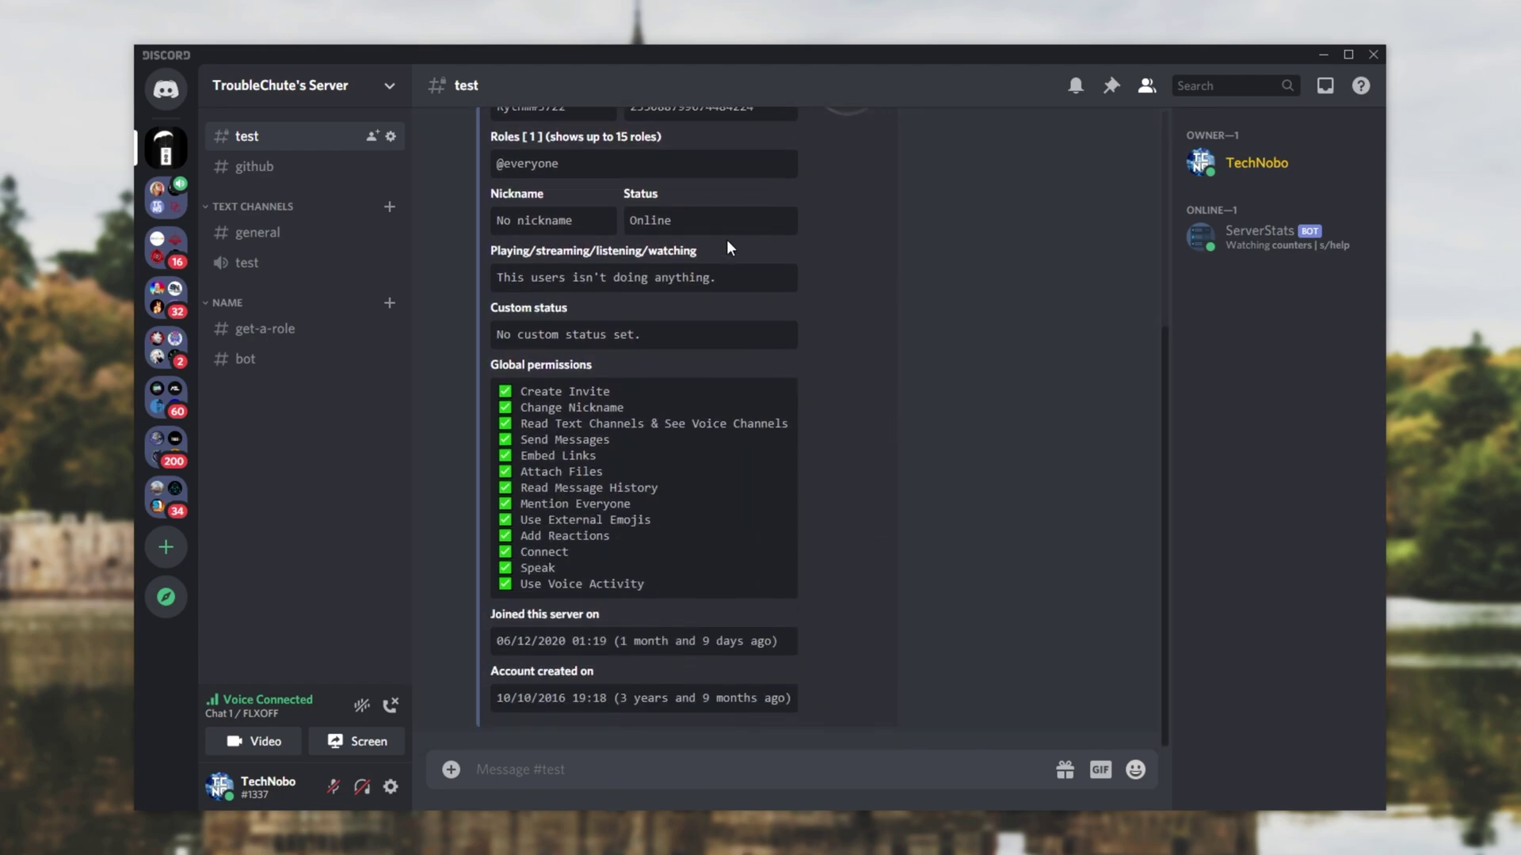
{"action": "left_click_drag", "start_coordinate": [489, 654], "coordinate": [786, 647]}
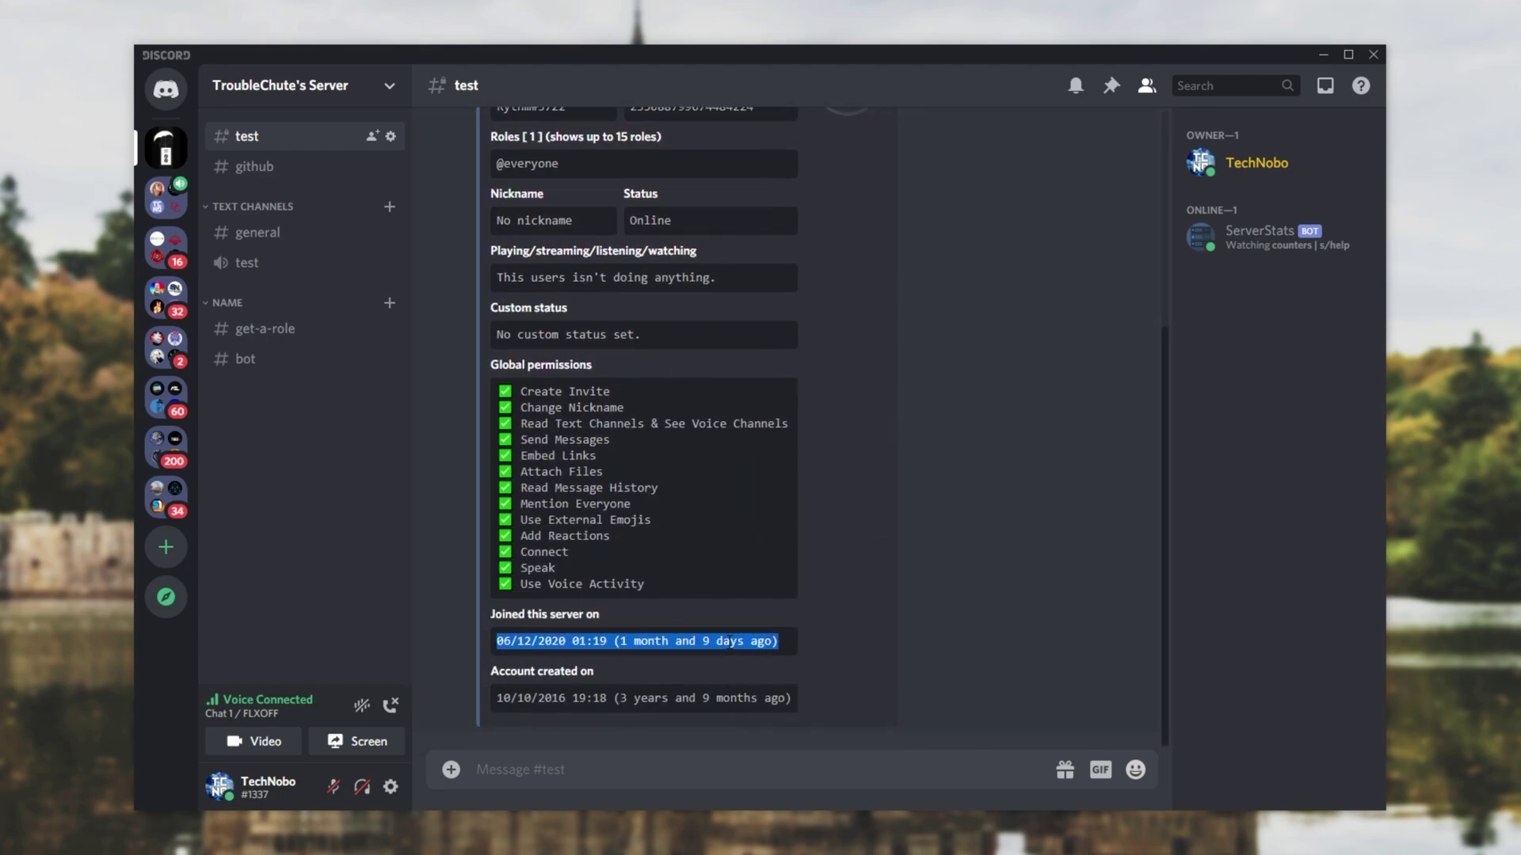
{"action": "scroll", "coordinate": [791, 659], "scroll_direction": "up", "scroll_amount": 4}
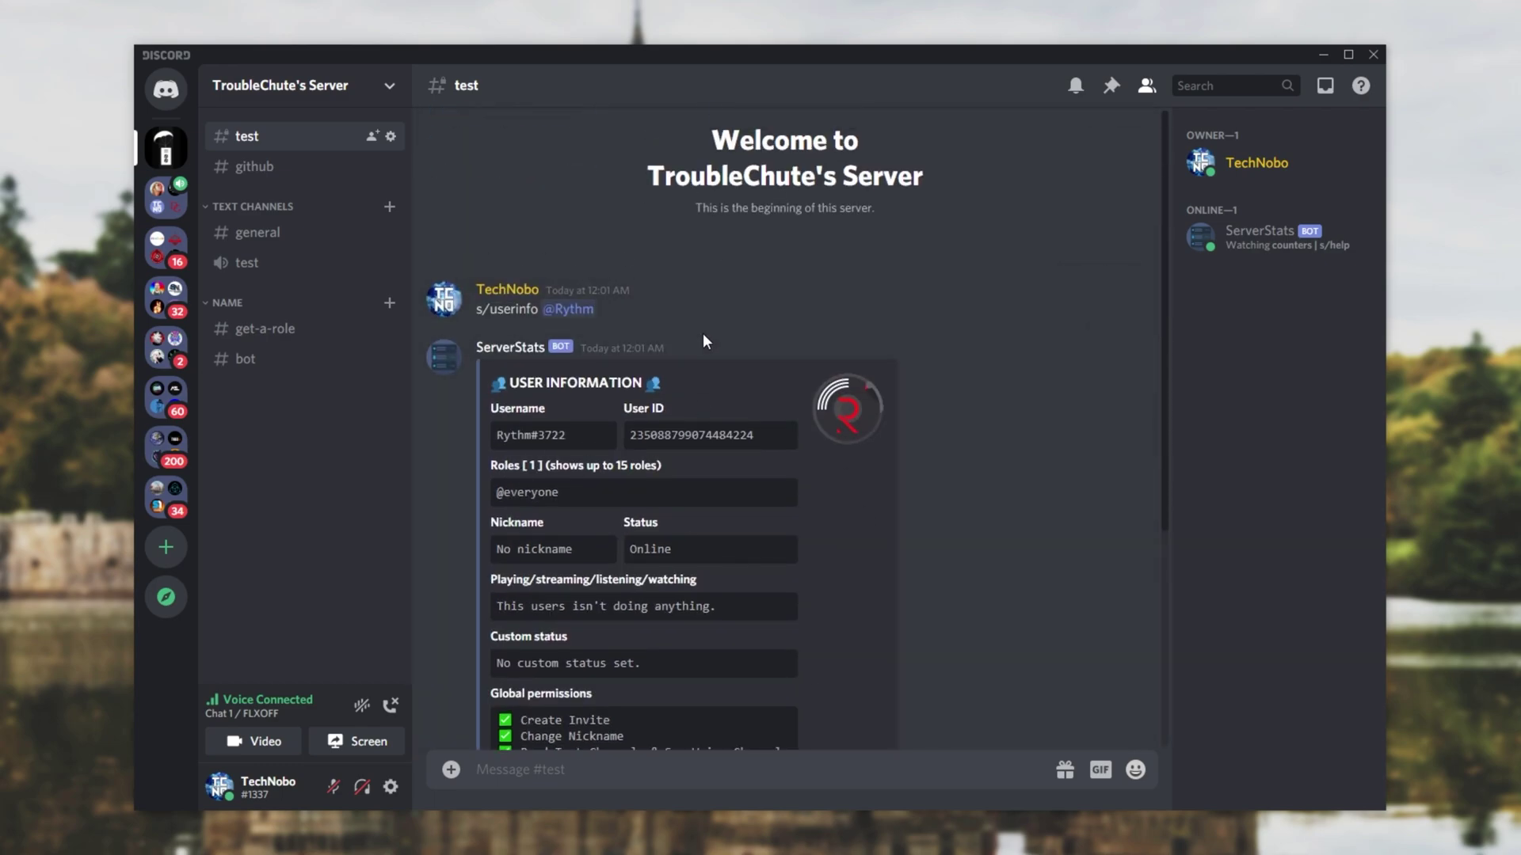
Review the s/userinfo command for Rythm in #general and send a message there mentioning the server owner's account
{"action": "left_click", "coordinate": [336, 234]}
{"action": "scroll", "coordinate": [844, 524], "scroll_direction": "down", "scroll_amount": 8}
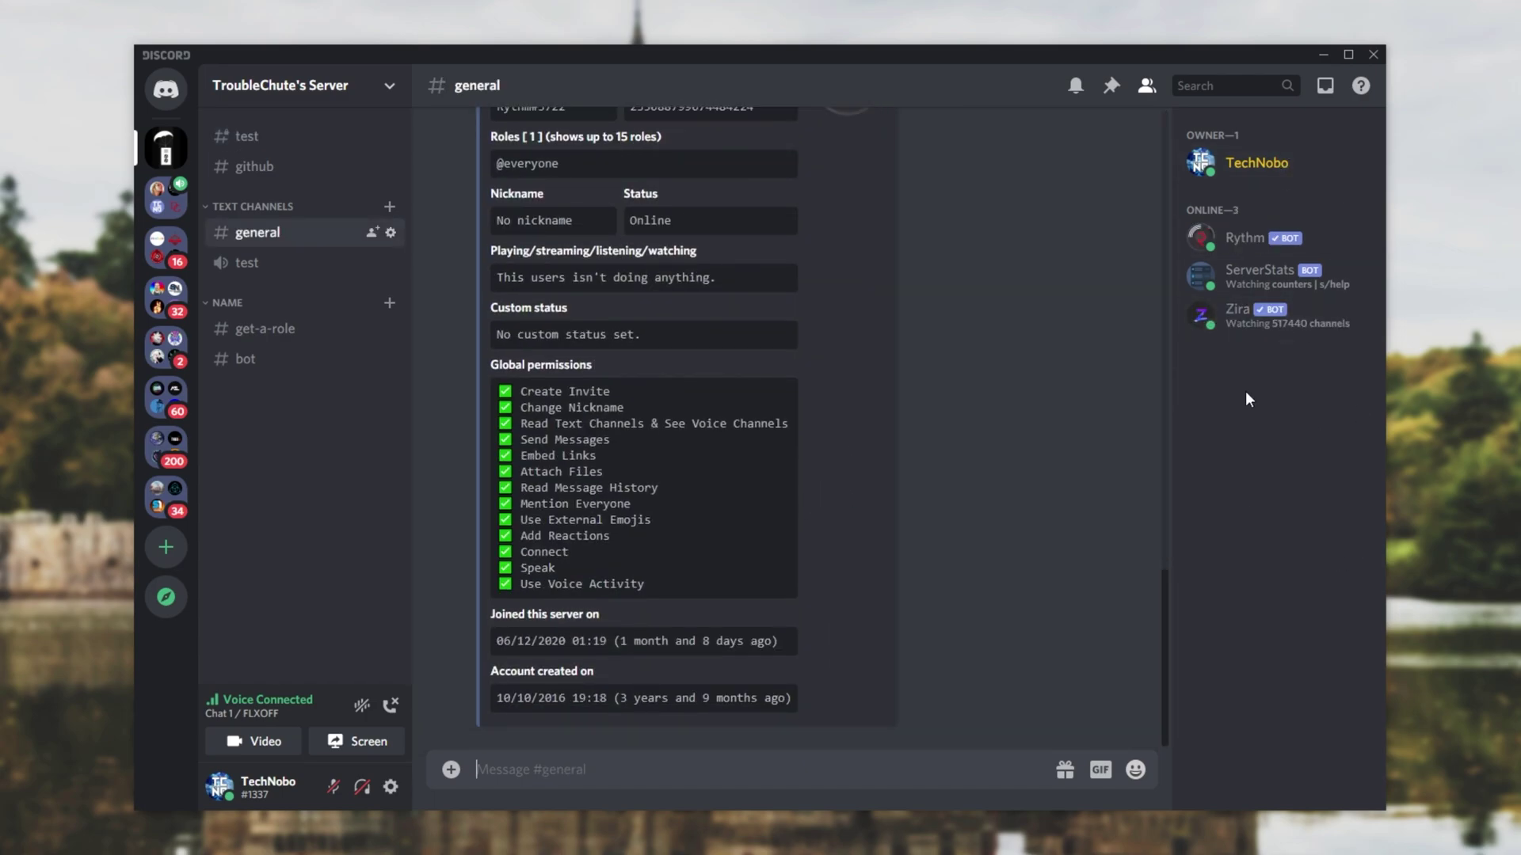
{"action": "scroll", "coordinate": [727, 690], "scroll_direction": "up", "scroll_amount": 7}
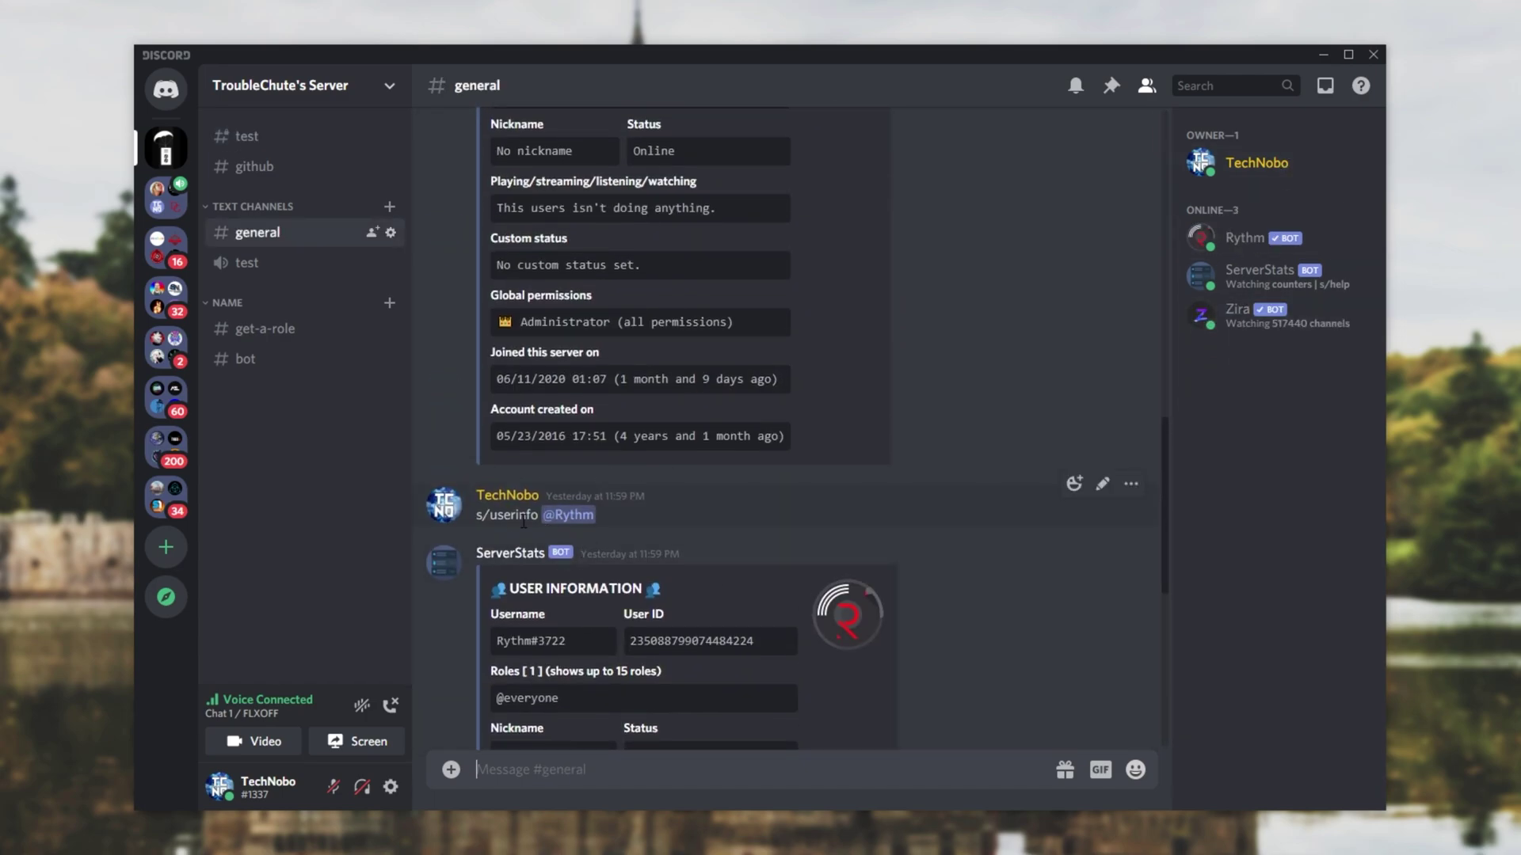
{"action": "scroll", "coordinate": [683, 713], "scroll_direction": "down", "scroll_amount": 7}
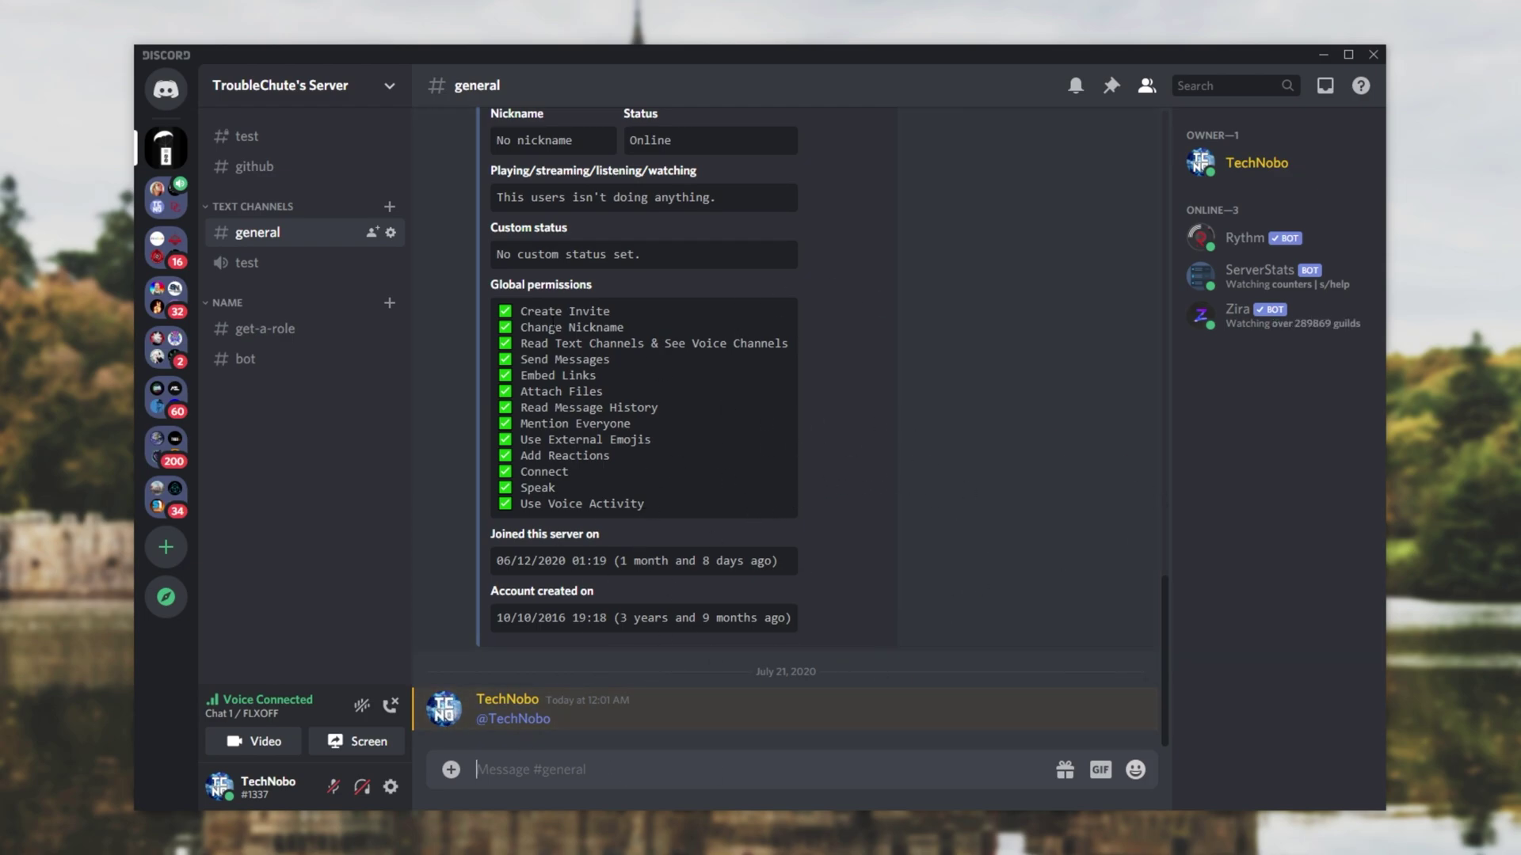
{"action": "left_click", "coordinate": [277, 138]}
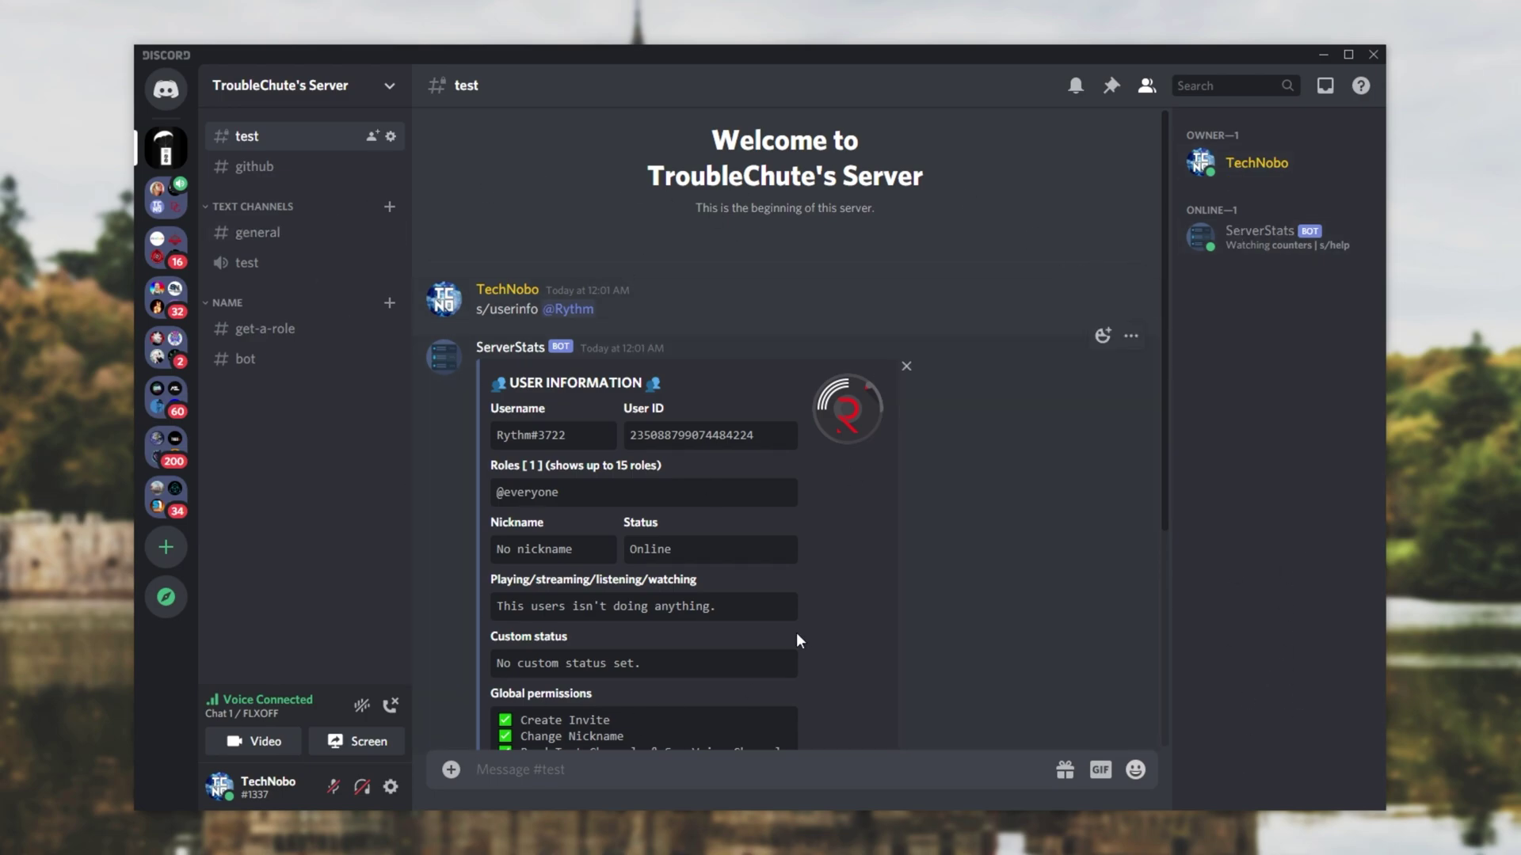
{"action": "left_click", "coordinate": [392, 137]}
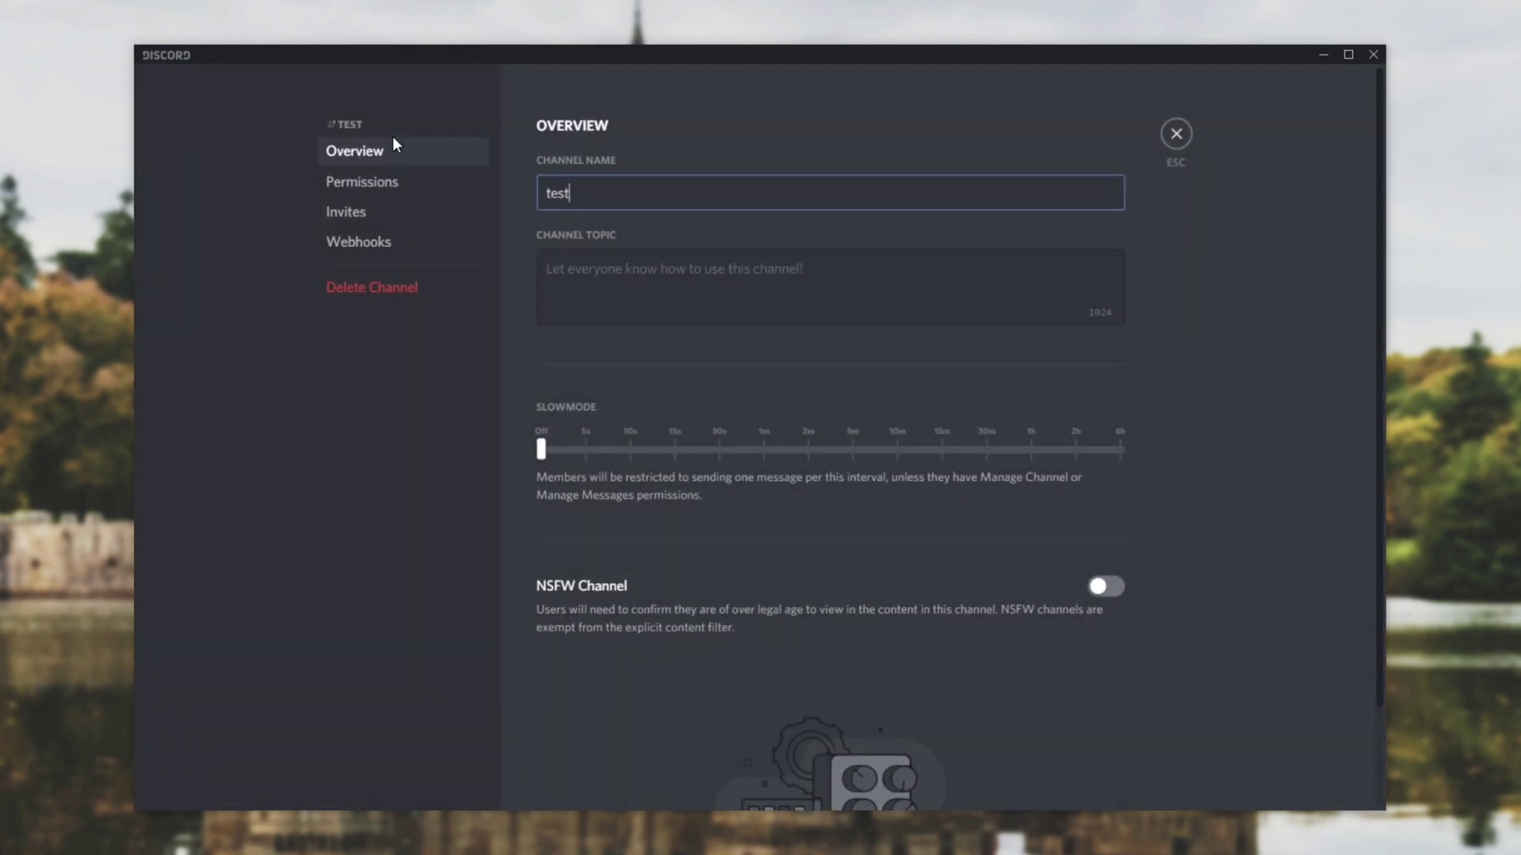
{"action": "left_click", "coordinate": [373, 182]}
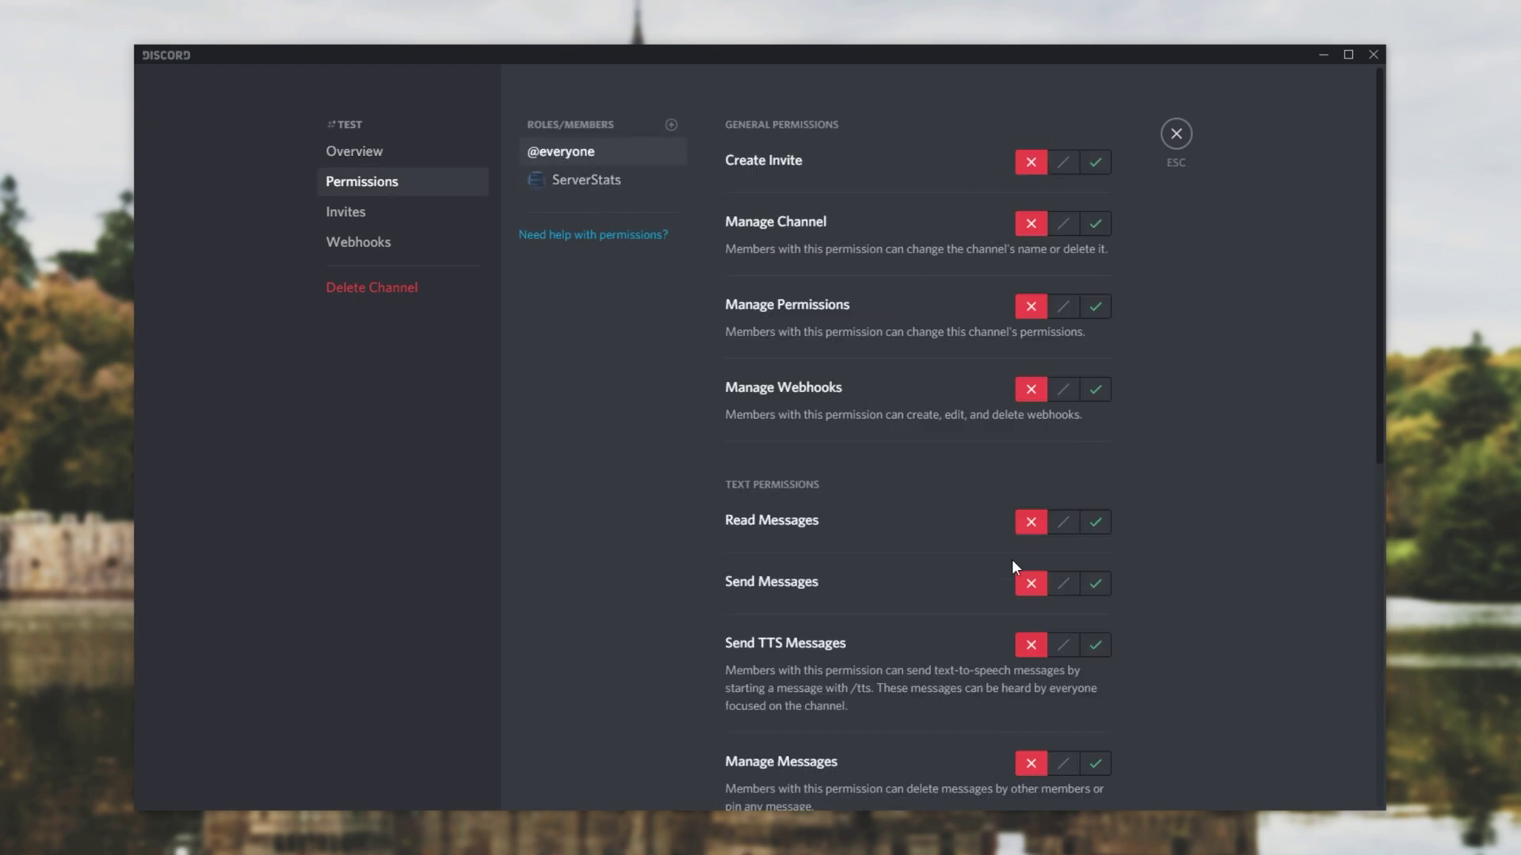
{"action": "scroll", "coordinate": [1124, 437], "scroll_direction": "down", "scroll_amount": 8}
{"action": "scroll", "coordinate": [1030, 237], "scroll_direction": "up", "scroll_amount": 8}
{"action": "scroll", "coordinate": [1030, 475], "scroll_direction": "down", "scroll_amount": 8}
{"action": "scroll", "coordinate": [1157, 455], "scroll_direction": "up", "scroll_amount": 8}
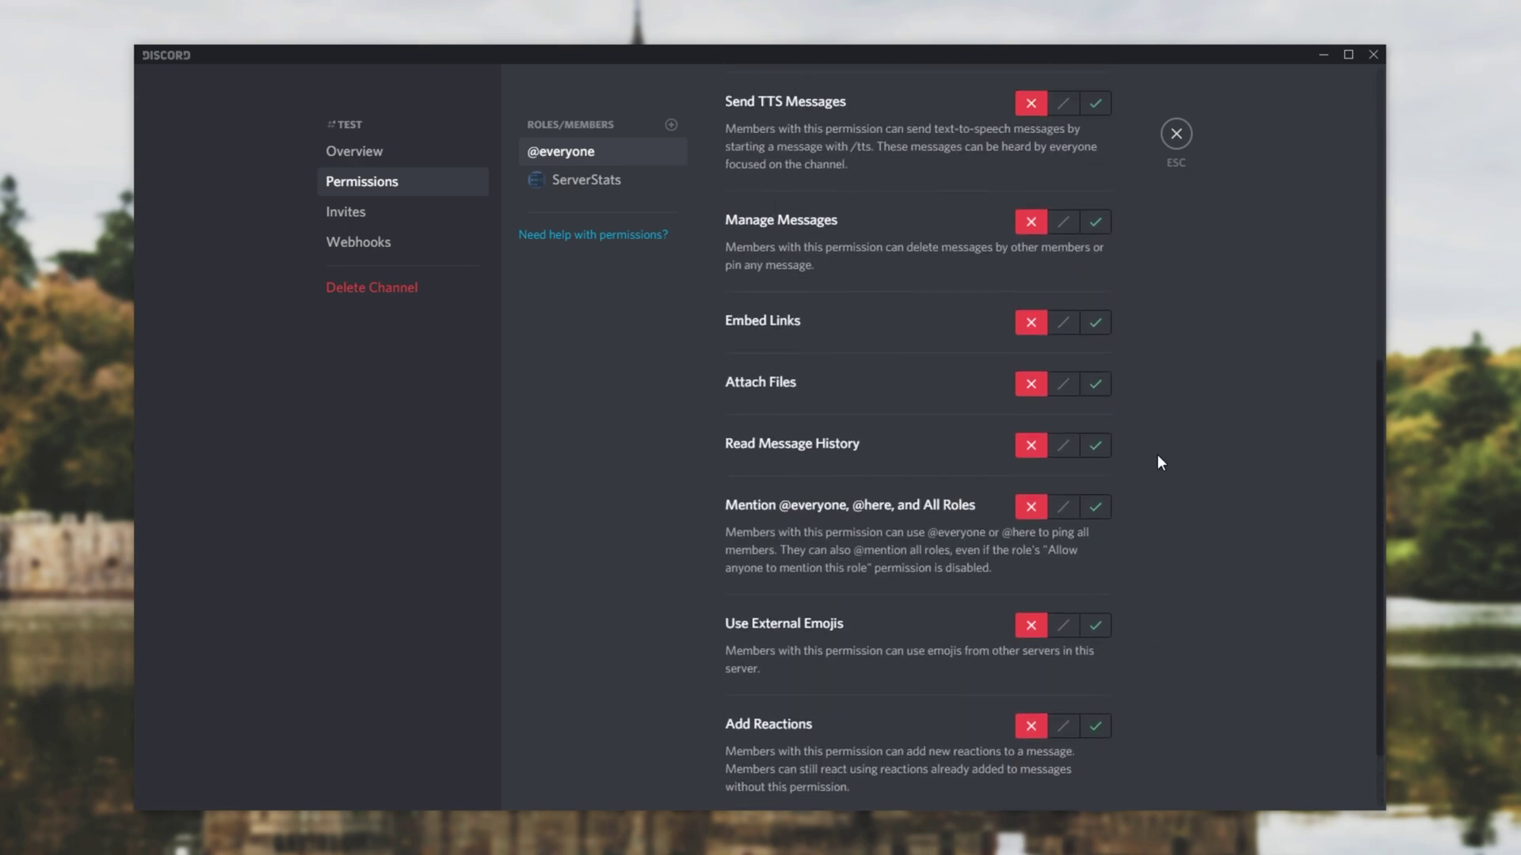
{"action": "left_click", "coordinate": [1175, 134]}
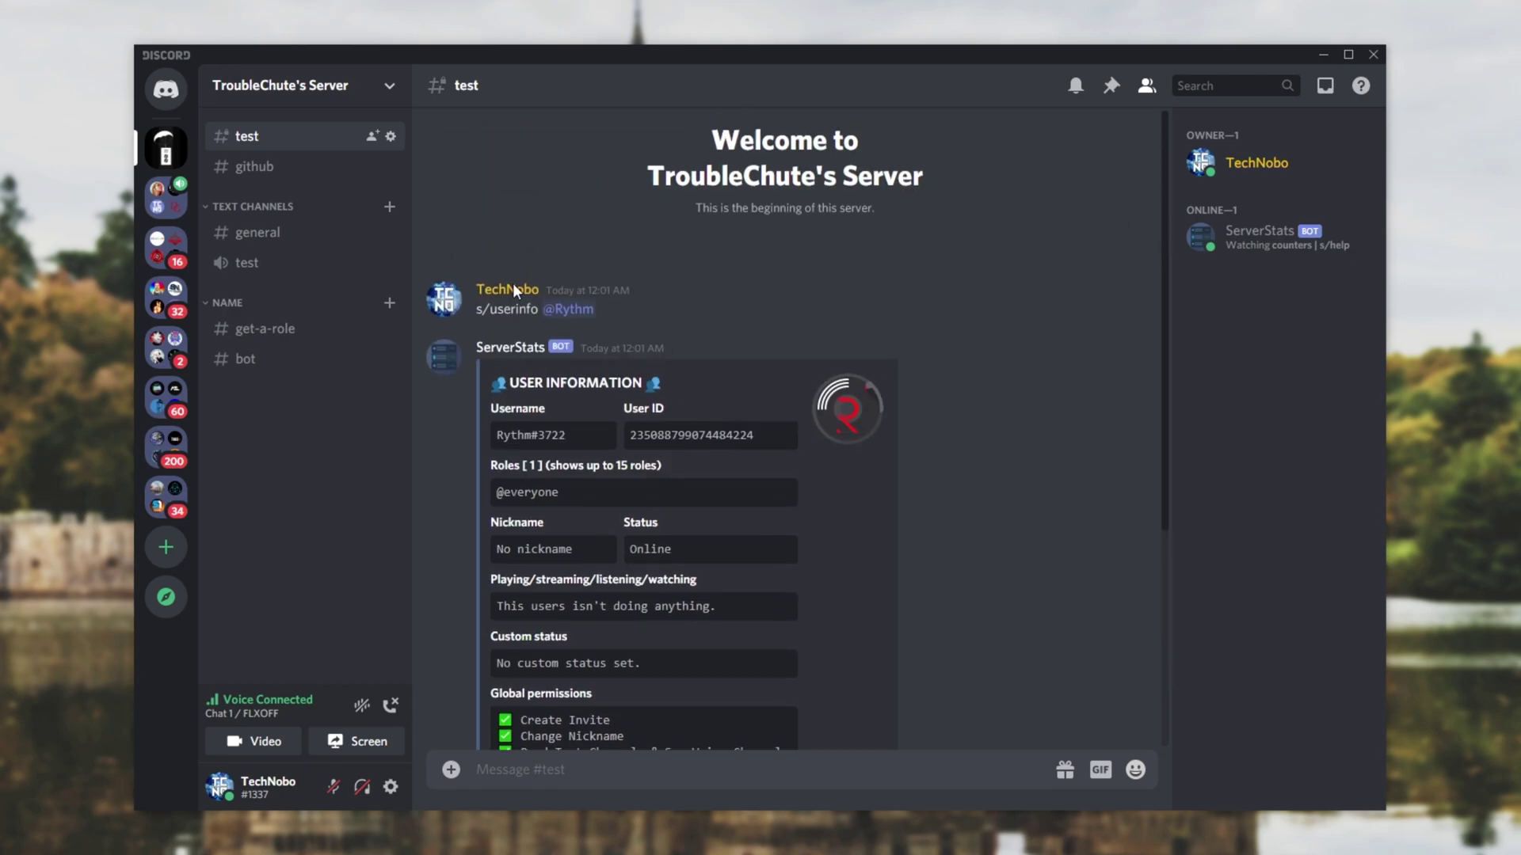
{"action": "scroll", "coordinate": [567, 424], "scroll_direction": "down", "scroll_amount": 4}
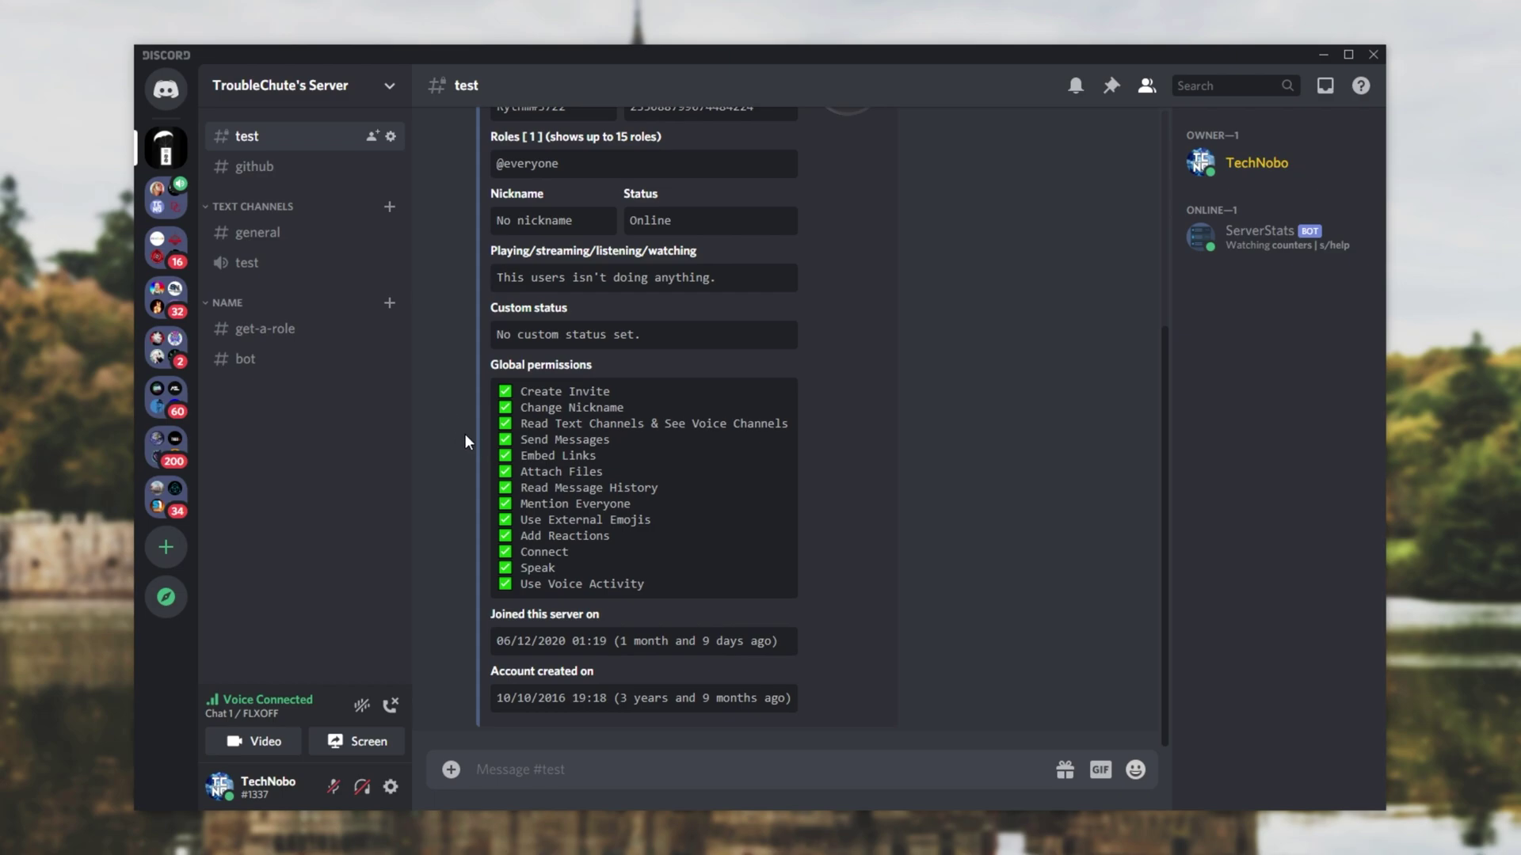
{"action": "left_click", "coordinate": [357, 232]}
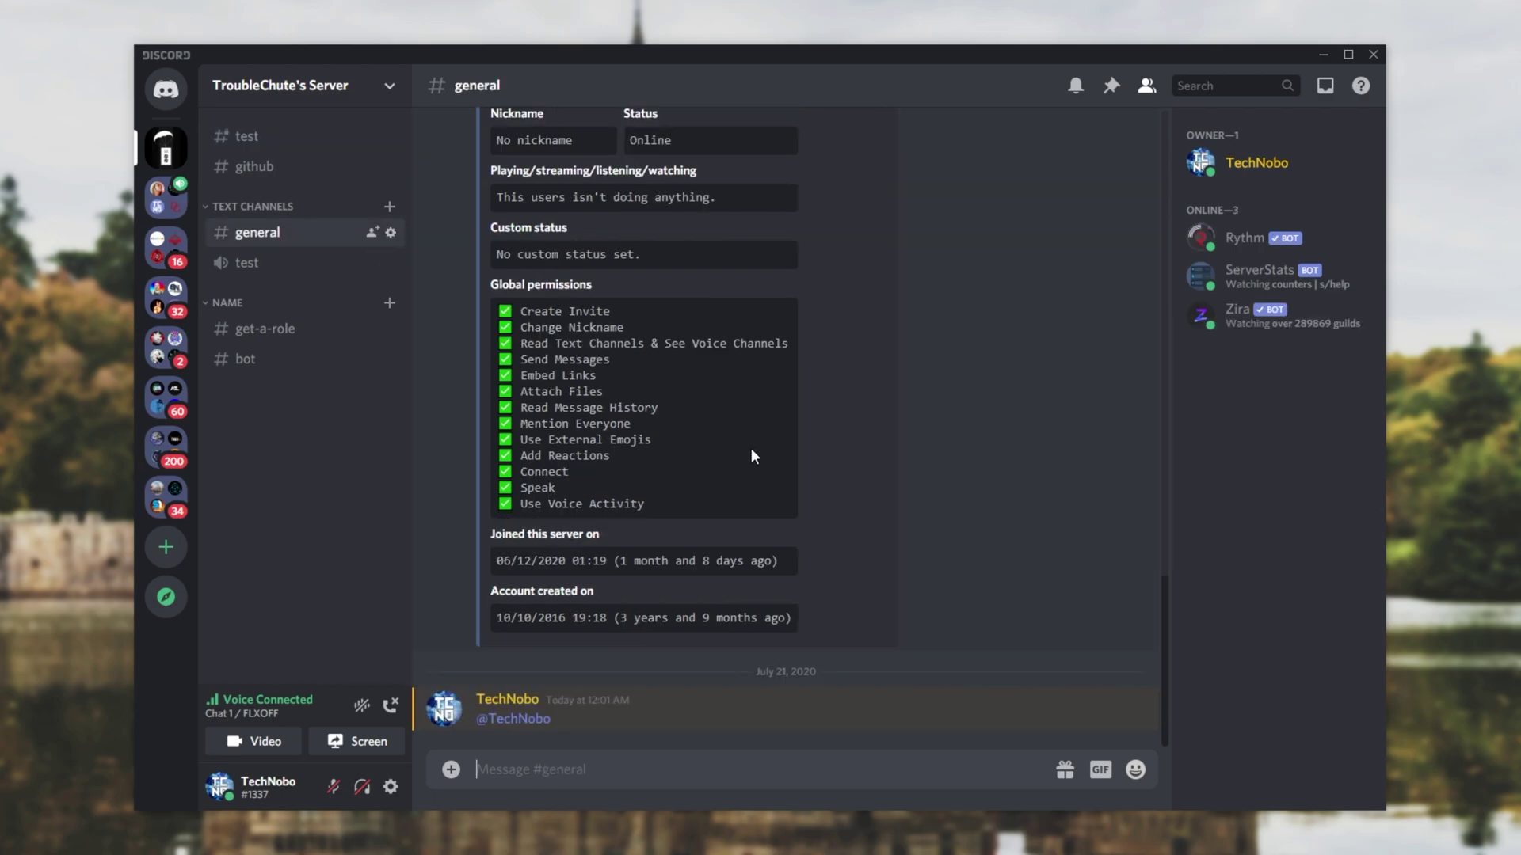